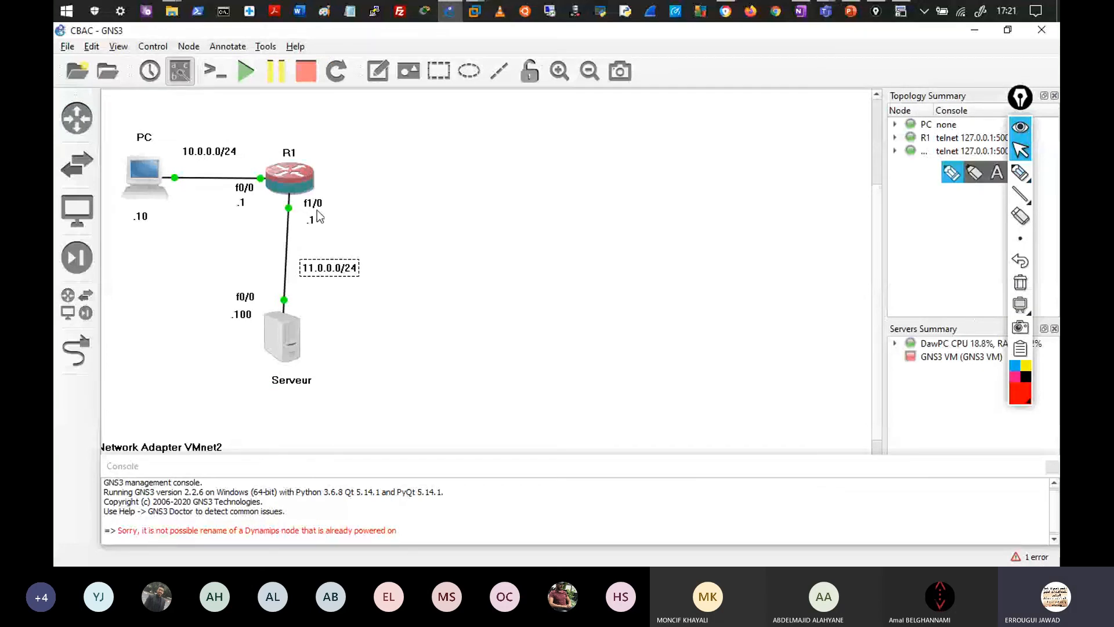
Annotate the topology with a red cross at R1's f1/0 interface and a curved path from Serveur back to R1
{"action": "mouse_move", "coordinate": [302, 200]}
{"action": "left_mouse_down"}
{"action": "mouse_move", "coordinate": [276, 216]}
{"action": "mouse_move", "coordinate": [313, 223]}
{"action": "left_mouse_up"}
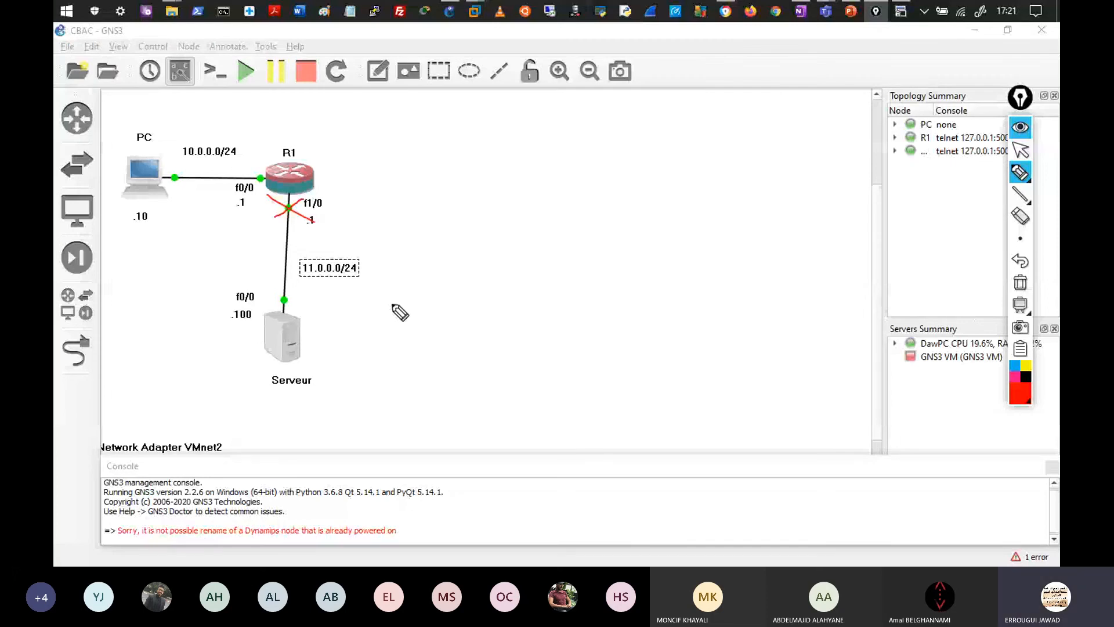
{"action": "mouse_move", "coordinate": [307, 306]}
{"action": "left_mouse_down"}
{"action": "mouse_move", "coordinate": [306, 184]}
{"action": "mouse_move", "coordinate": [286, 184]}
{"action": "left_mouse_up"}
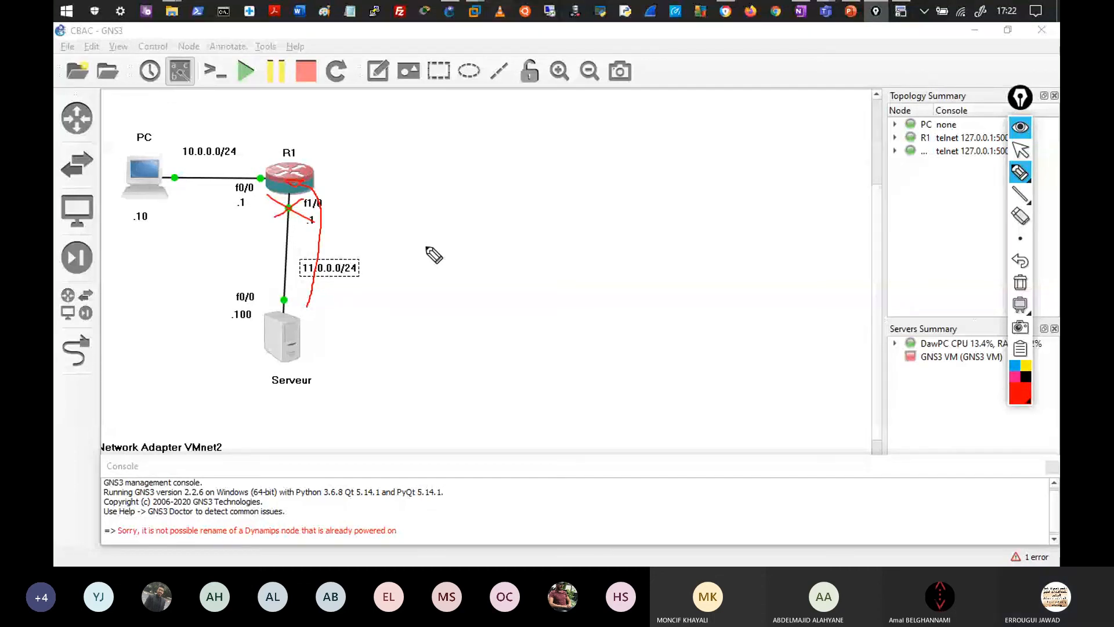
{"action": "left_click", "coordinate": [1020, 150]}
Switch to the R1 console and clear its screen
{"action": "mouse_move", "coordinate": [902, 16]}
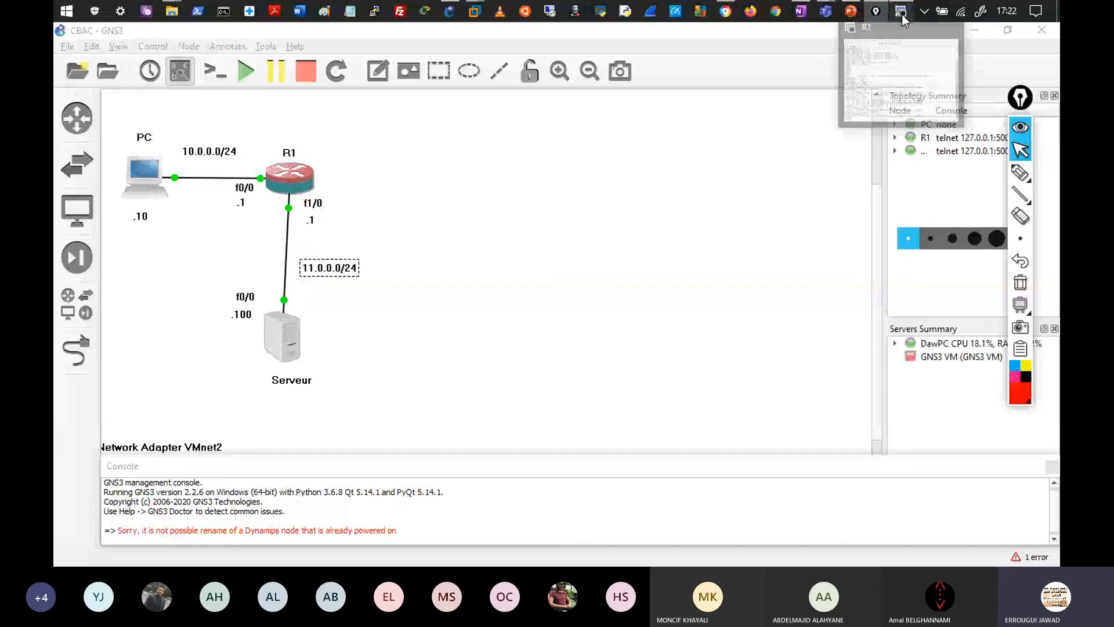
{"action": "left_click", "coordinate": [902, 15]}
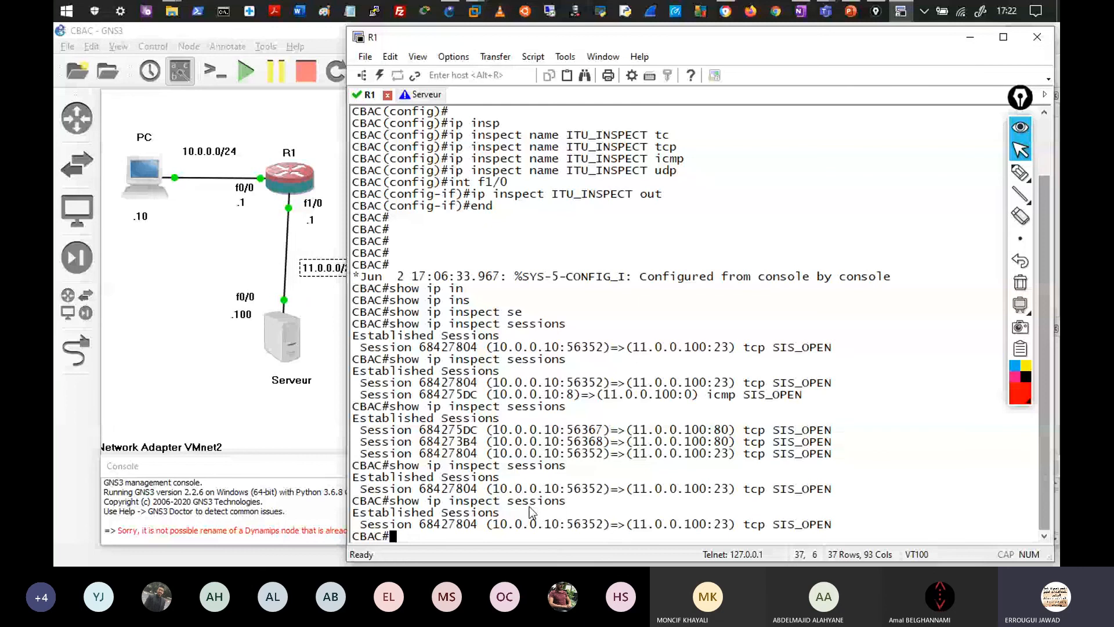
{"action": "key", "text": "alt+e"}
{"action": "key", "text": "a"}
{"action": "key", "text": "Return"}
{"action": "key", "text": "Return"}
Ping the server at 11.0.0.100 from the router
{"action": "type", "text": "ping "}
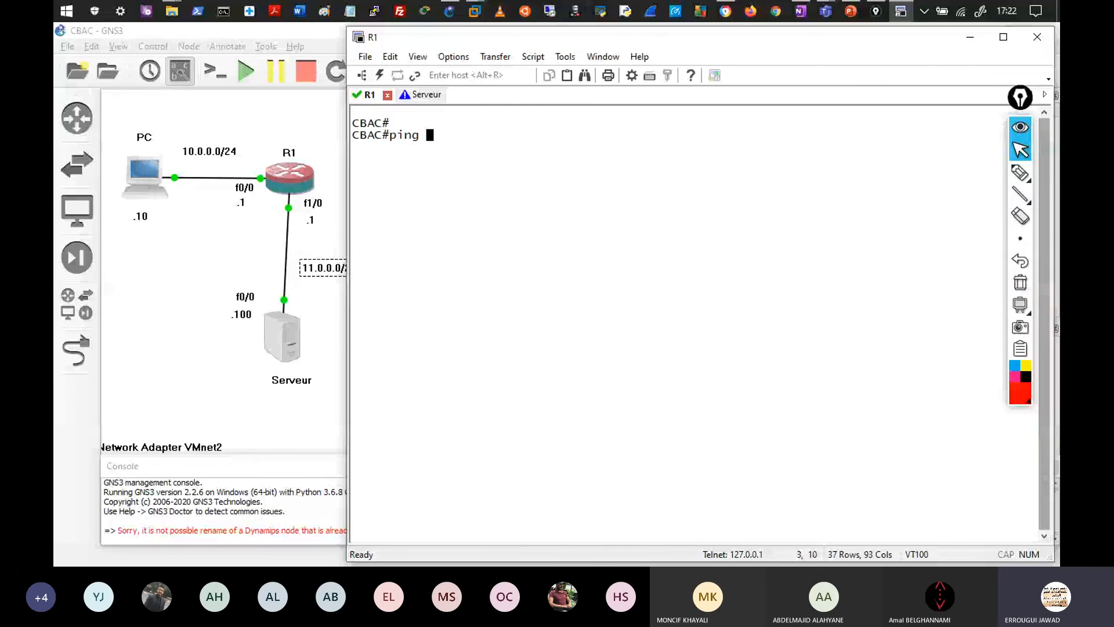
{"action": "type", "text": "11.0.0.100"}
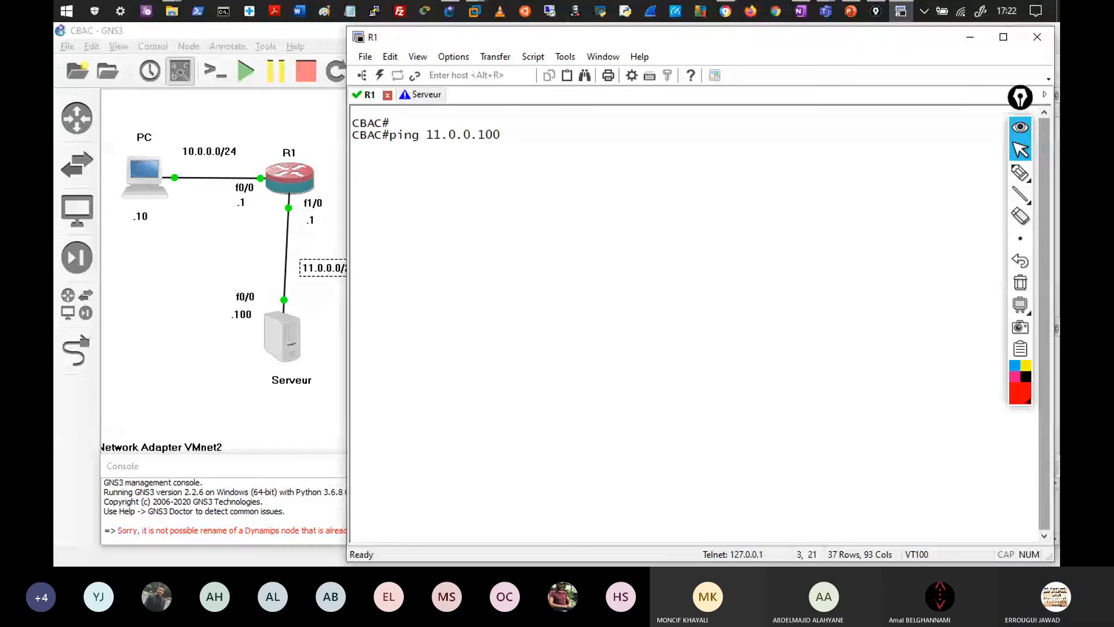
{"action": "key", "text": "Return"}
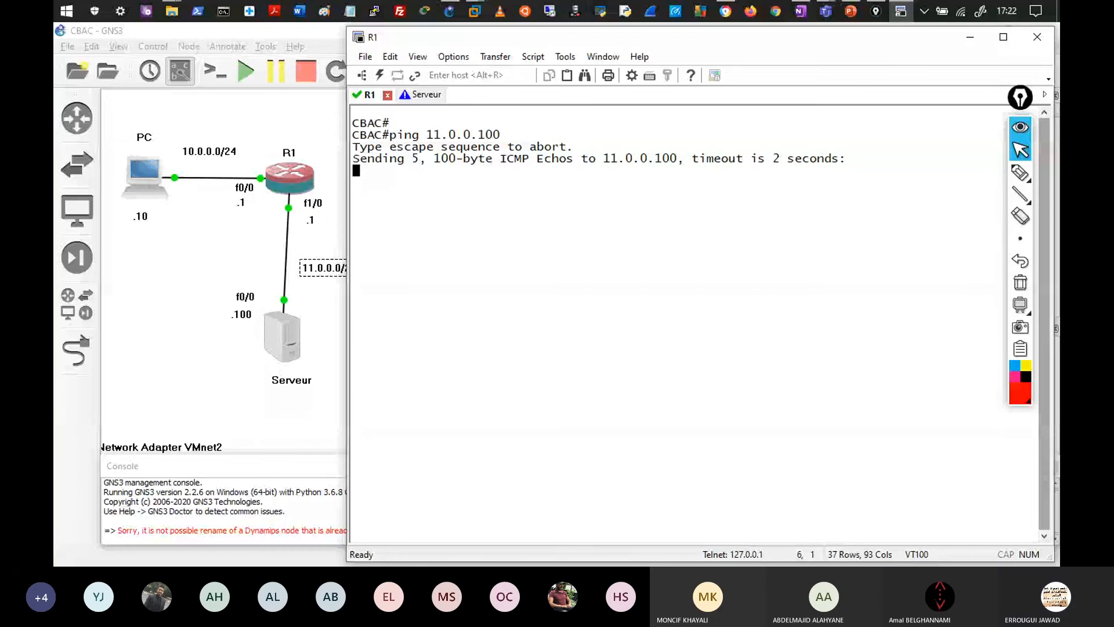
Sketch the traffic paths between R1, Serveur and PC with a cross at f1/0, and clear the drawing
{"action": "left_click", "coordinate": [1020, 172]}
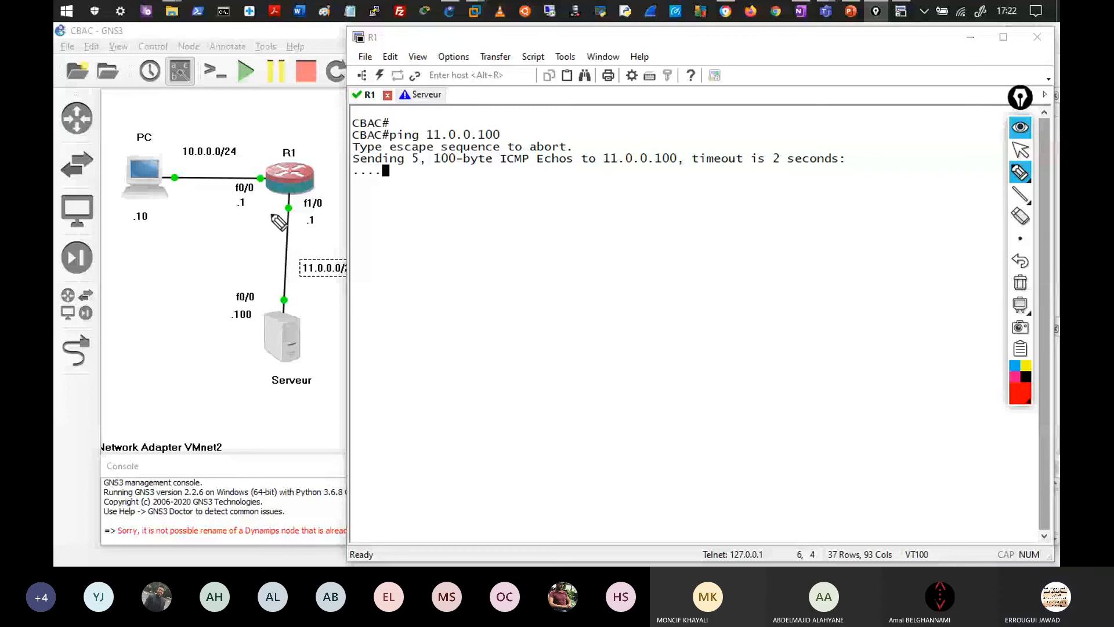
{"action": "mouse_move", "coordinate": [271, 199]}
{"action": "left_mouse_down"}
{"action": "mouse_move", "coordinate": [266, 292]}
{"action": "mouse_move", "coordinate": [304, 217]}
{"action": "left_mouse_up"}
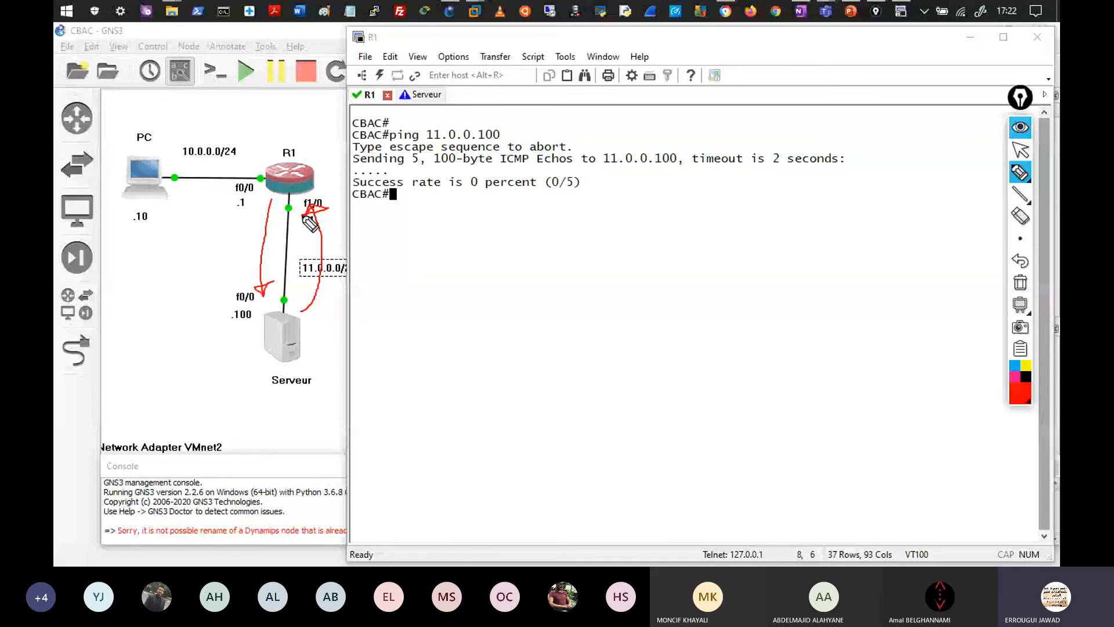
{"action": "left_click_drag", "start_coordinate": [283, 200], "coordinate": [293, 215]}
{"action": "left_click_drag", "start_coordinate": [293, 200], "coordinate": [284, 215]}
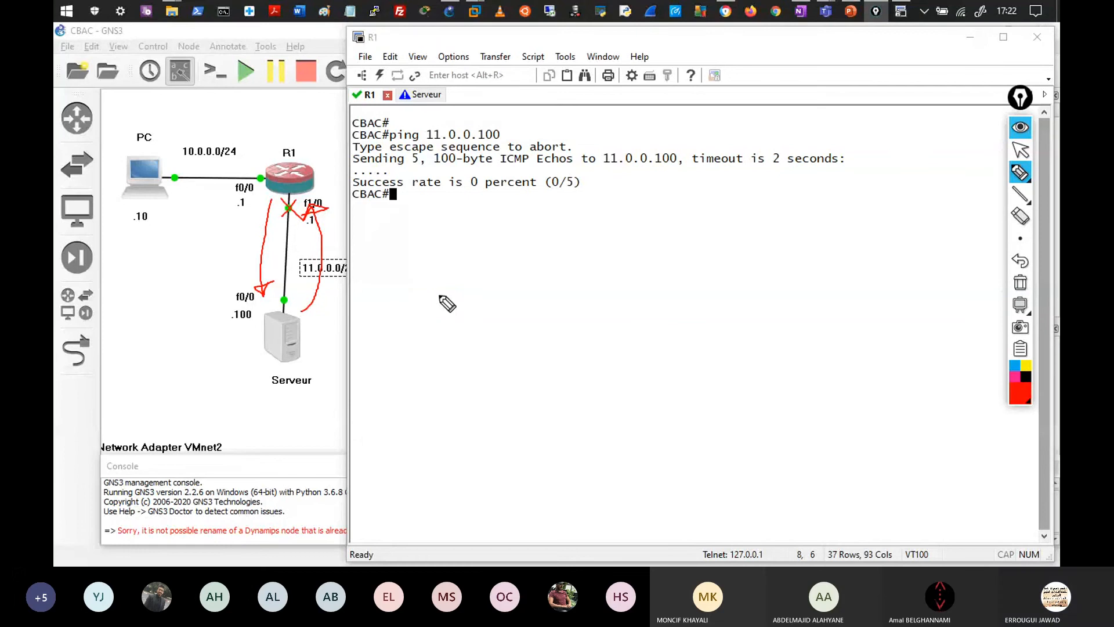
{"action": "left_click_drag", "start_coordinate": [175, 167], "coordinate": [278, 181]}
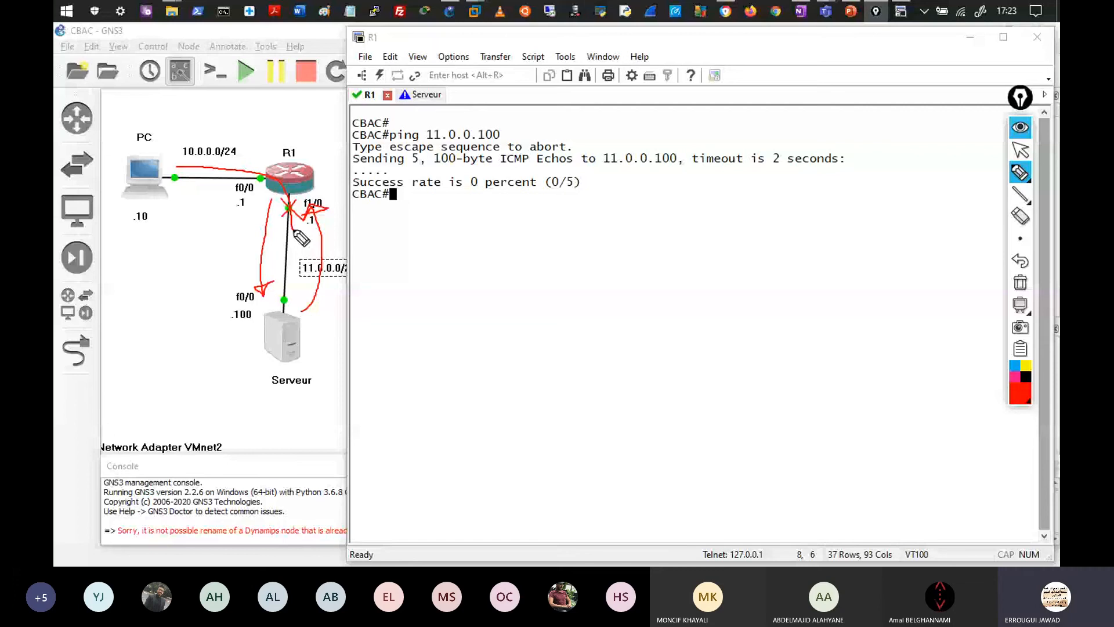
{"action": "left_click", "coordinate": [1020, 153]}
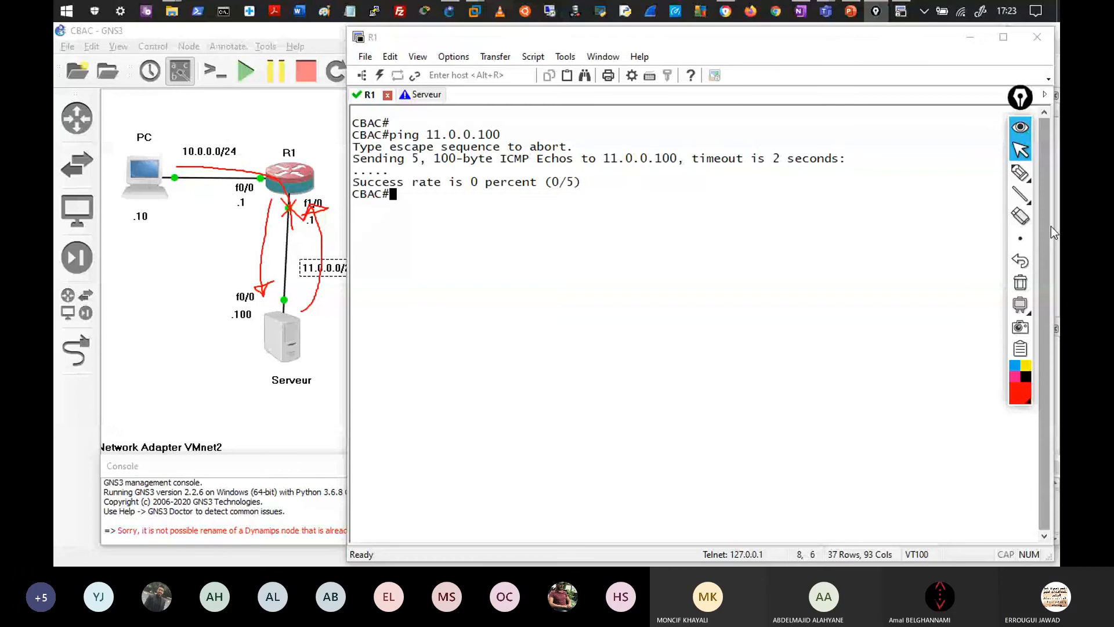
{"action": "left_click", "coordinate": [1020, 284]}
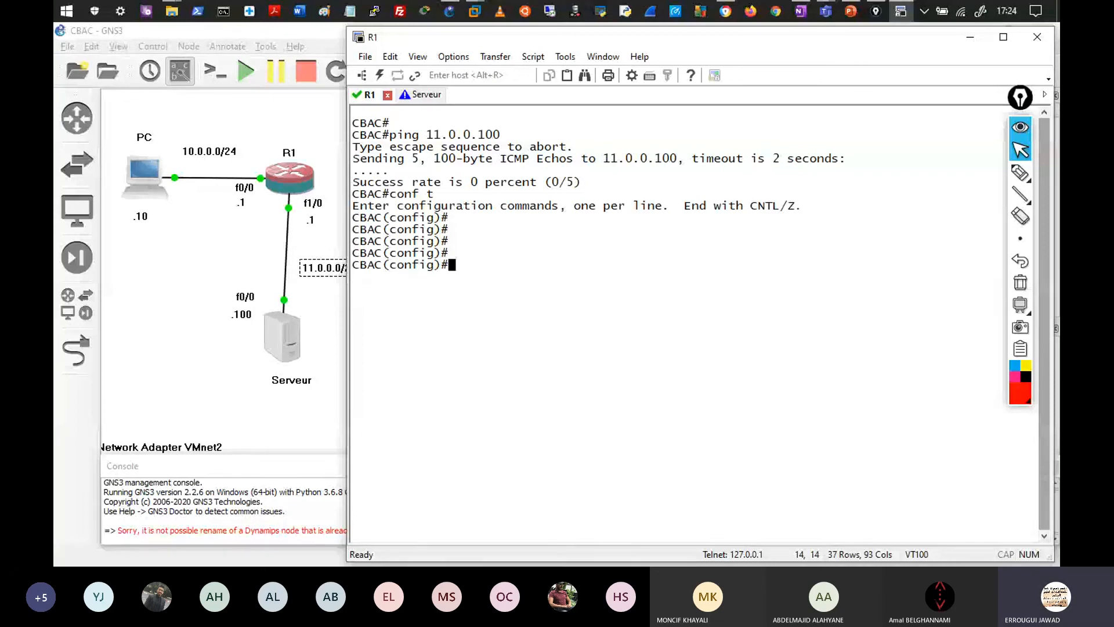
Remove the udp and icmp inspection rules from ITU_INSPECT in global configuration mode
{"action": "key", "text": "Up"}
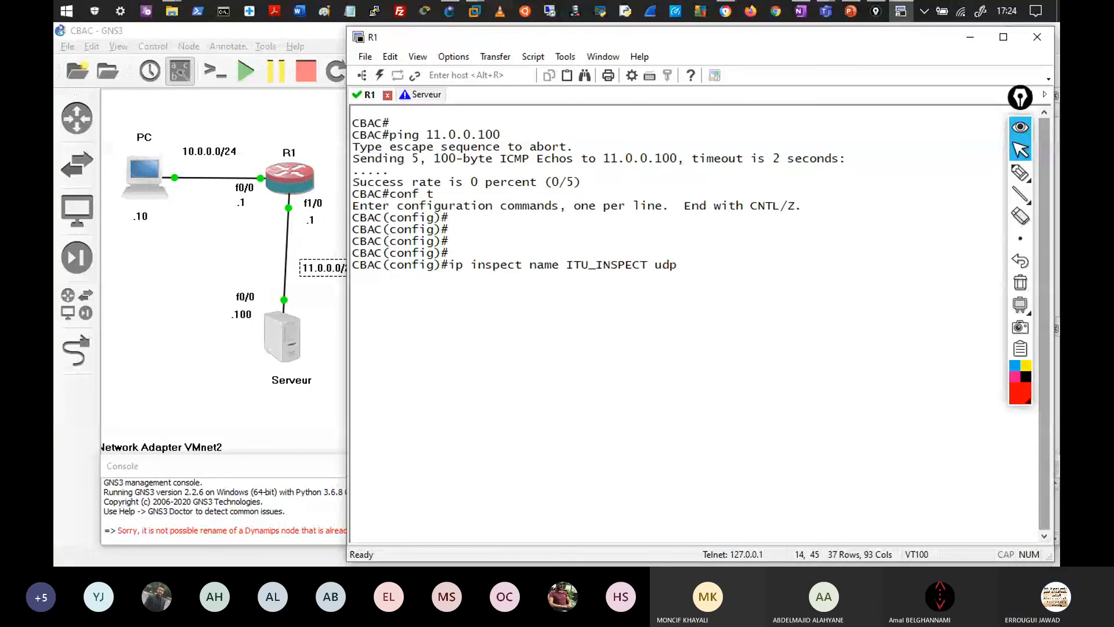
{"action": "key", "text": "ctrl+a"}
{"action": "type", "text": "no"}
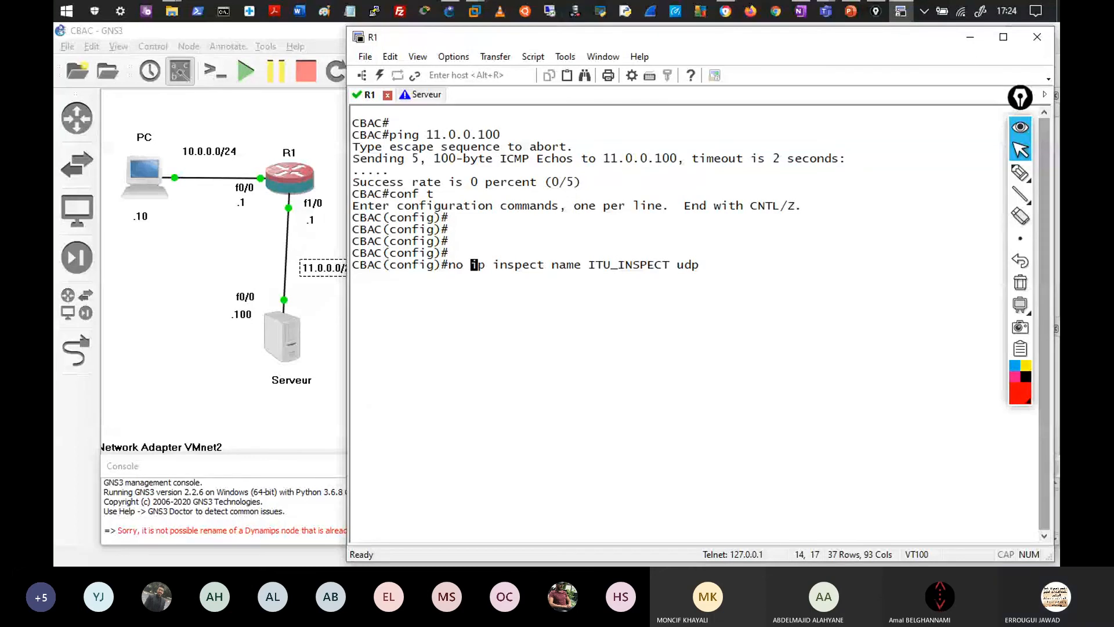
{"action": "key", "text": "Return"}
{"action": "key", "text": "Up"}
{"action": "key", "text": "BackSpace"}
{"action": "key", "text": "BackSpace"}
{"action": "key", "text": "BackSpace"}
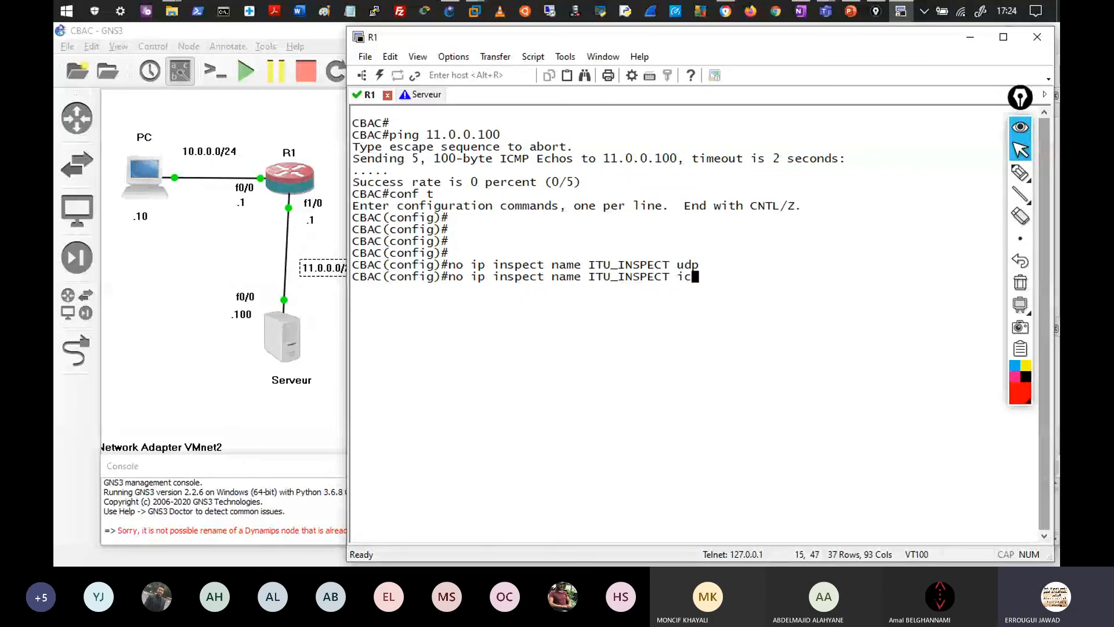
{"action": "type", "text": "icmp"}
{"action": "key", "text": "Return"}
{"action": "key", "text": "Up"}
{"action": "key", "text": "Up"}
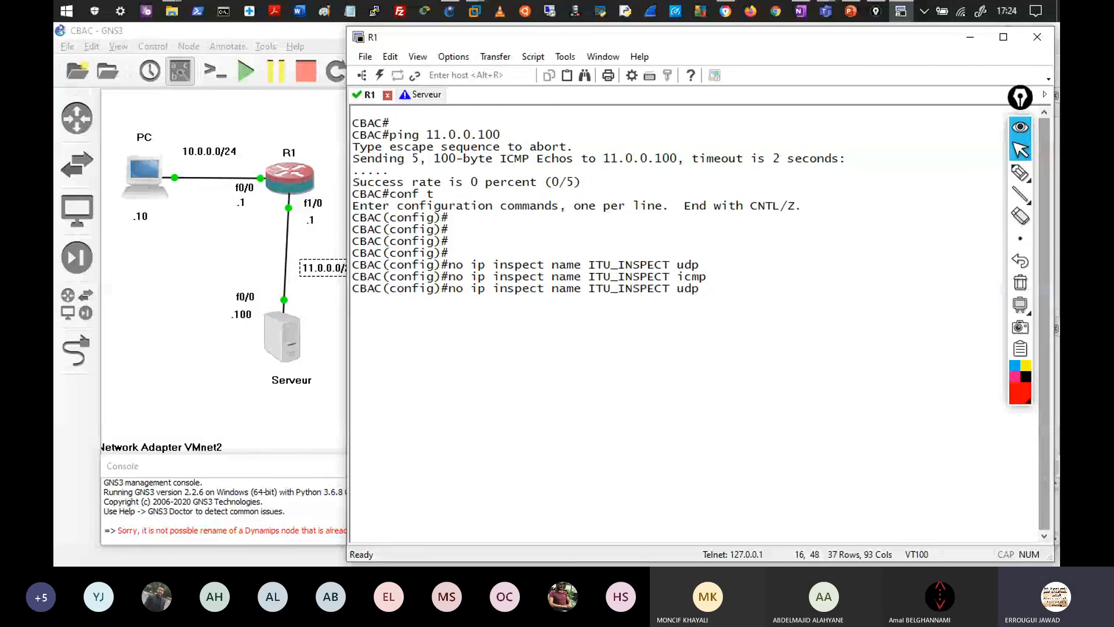
{"action": "key", "text": "ctrl+u"}
{"action": "type", "text": "int f1/0"}
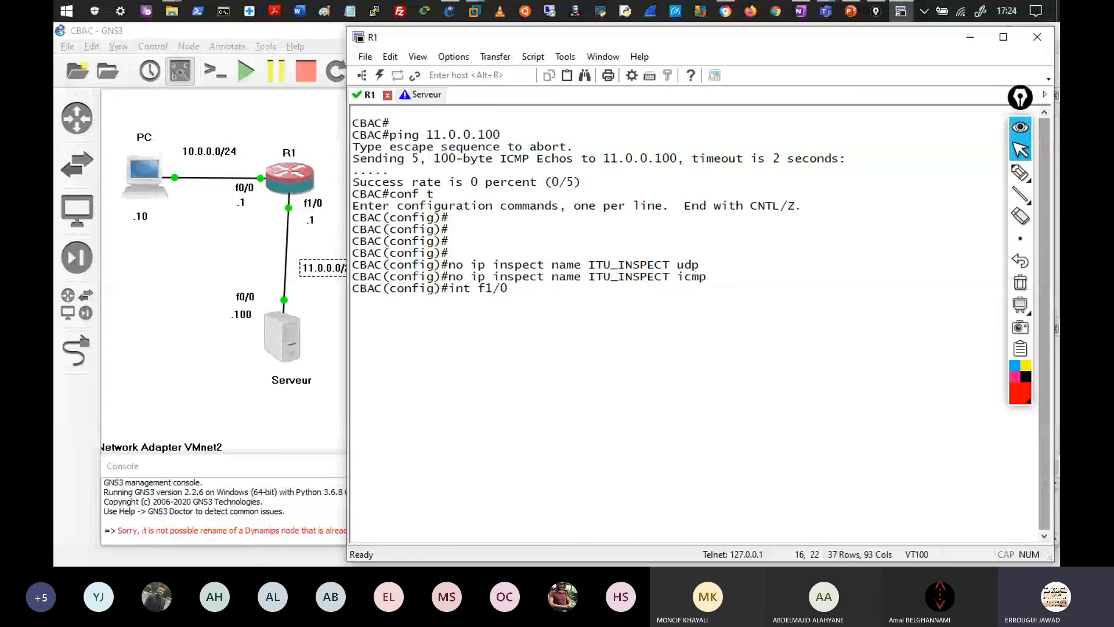
{"action": "key", "text": "ctrl+u"}
{"action": "type", "text": "end"}
Remove the tcp inspection rule from ITU_INSPECT
{"action": "key", "text": "Up"}
{"action": "key", "text": "Up"}
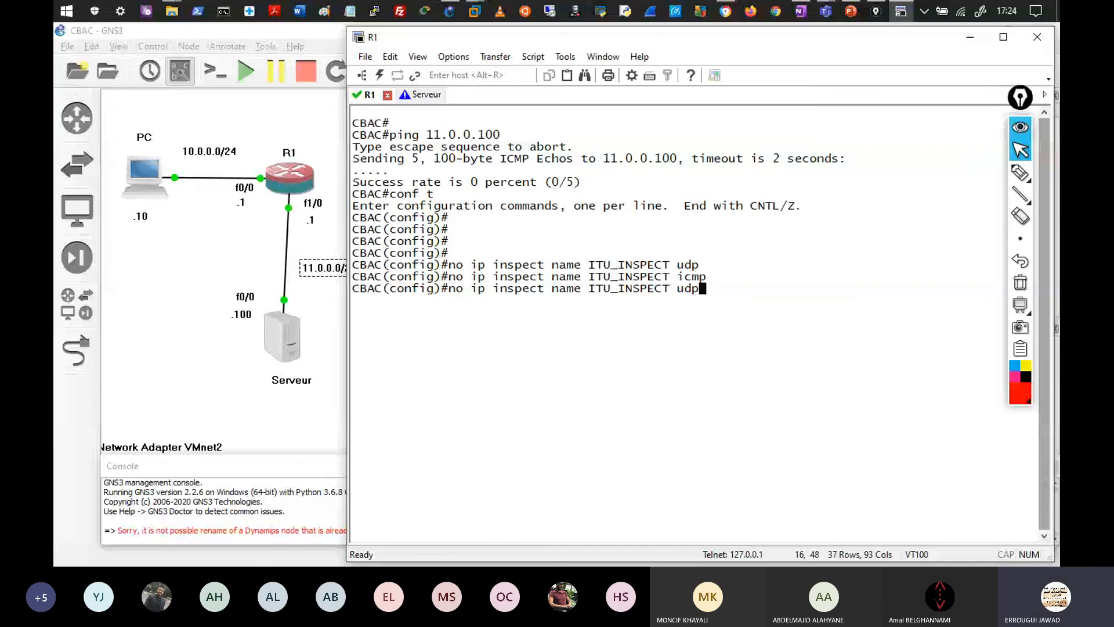
{"action": "key", "text": "BackSpace"}
{"action": "key", "text": "BackSpace"}
{"action": "key", "text": "BackSpace"}
{"action": "type", "text": "tcp"}
{"action": "key", "text": "Return"}
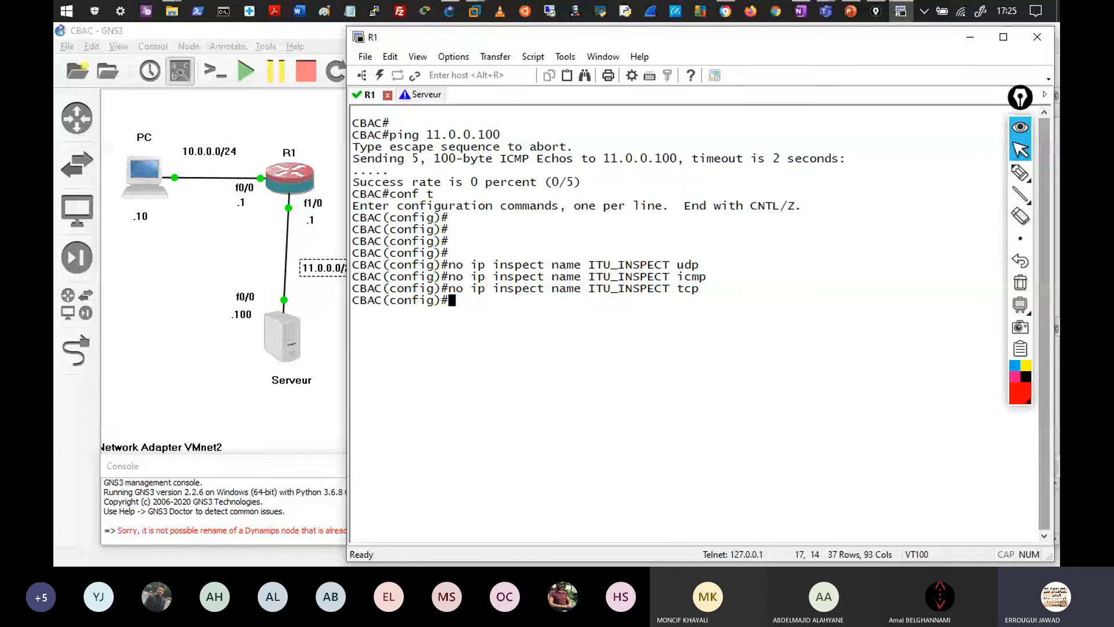
Display the running configuration of interface f1/0 from configuration mode
{"action": "type", "text": "do"}
{"action": "type", "text": "show run int f1/0"}
{"action": "key", "text": "Return"}
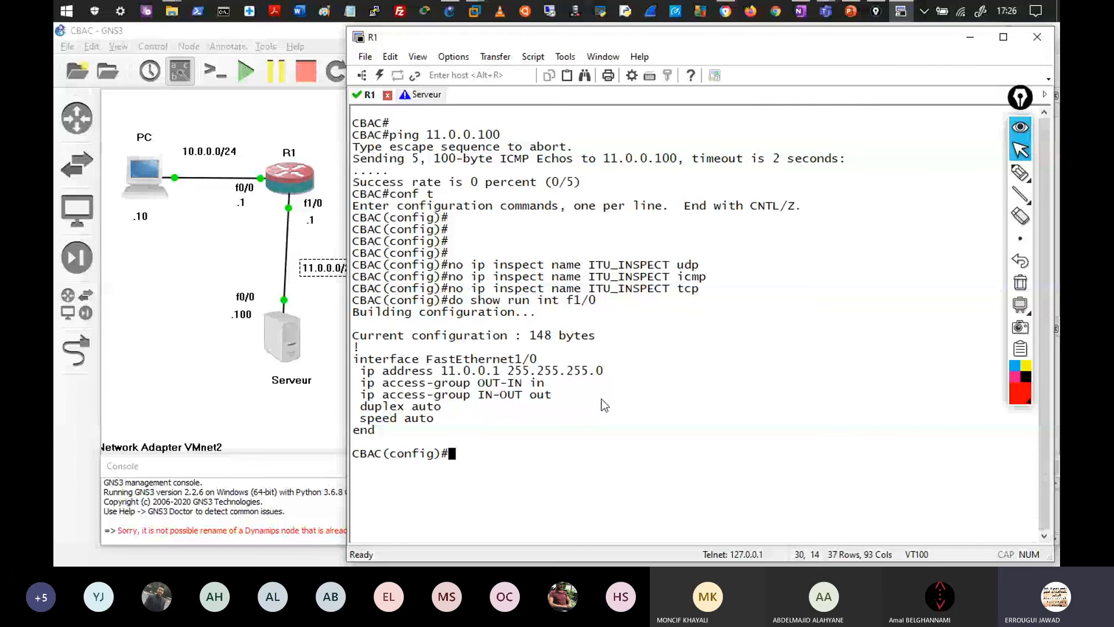
Add a tcp inspection rule to ITU_INSPECT with the router-traffic option
{"action": "type", "text": "ip inspect "}
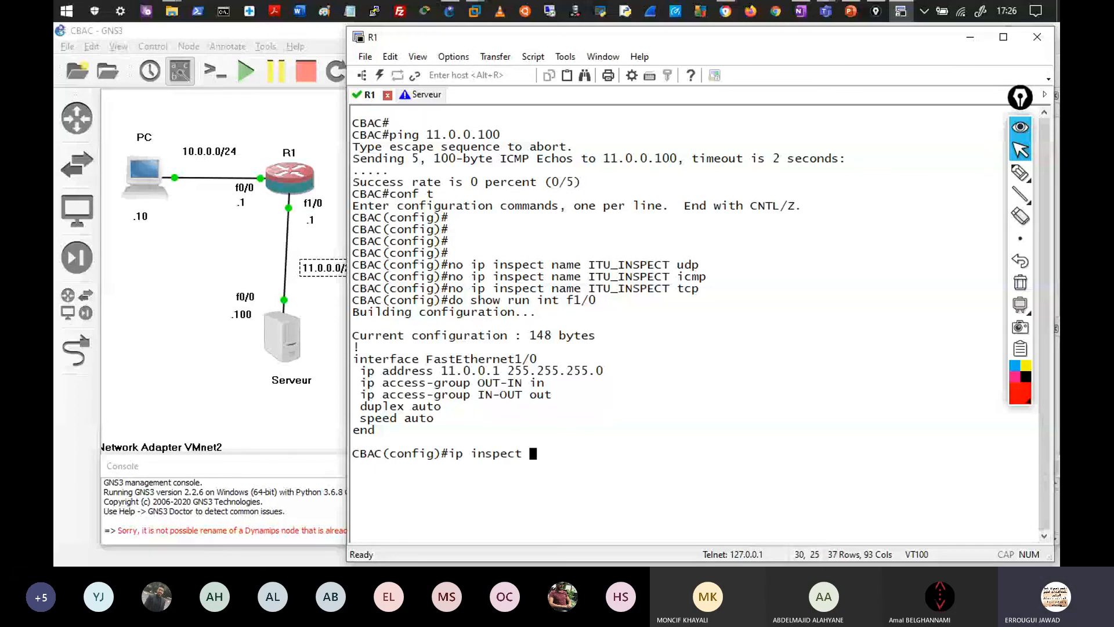
{"action": "type", "text": "name ITU_INSPEC"}
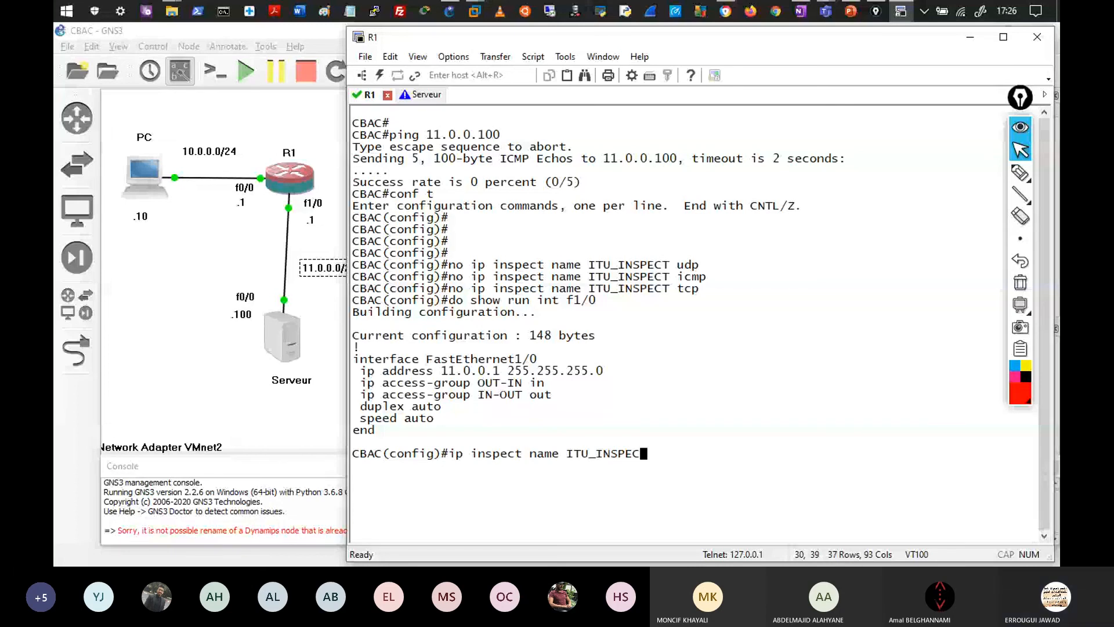
{"action": "type", "text": "T tcp"}
{"action": "type", "text": "ro"}
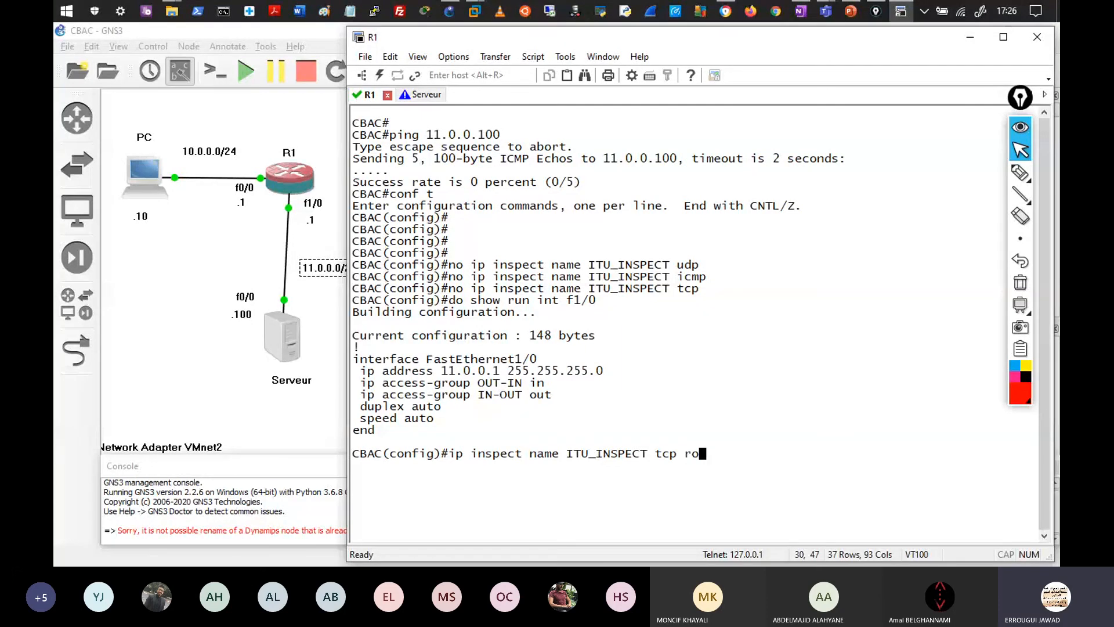
{"action": "type", "text": "uter-"}
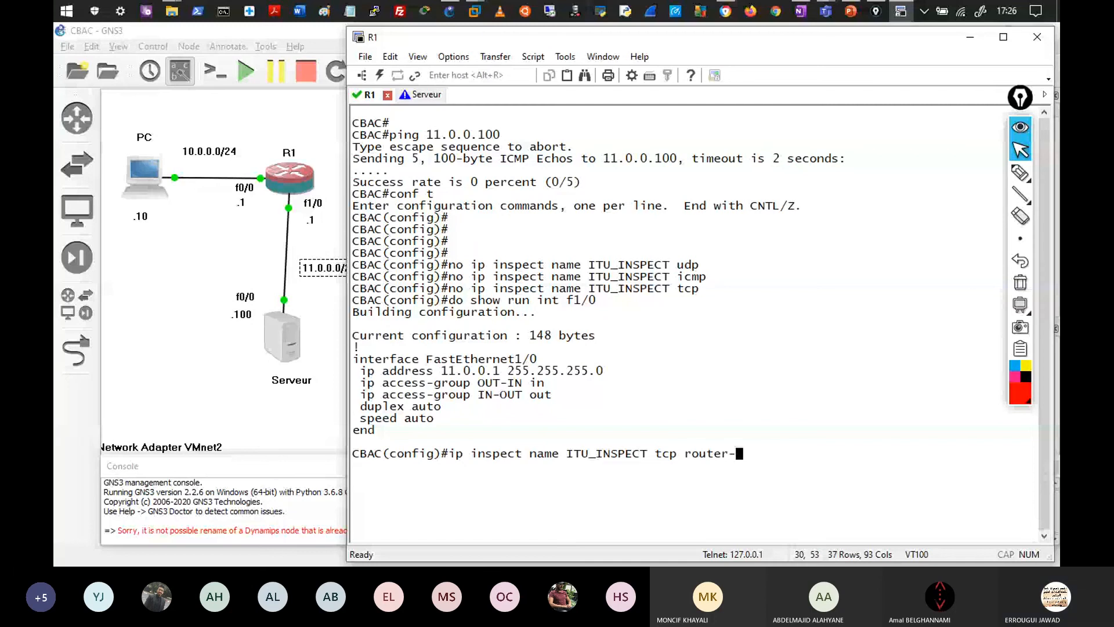
{"action": "type", "text": "traffic"}
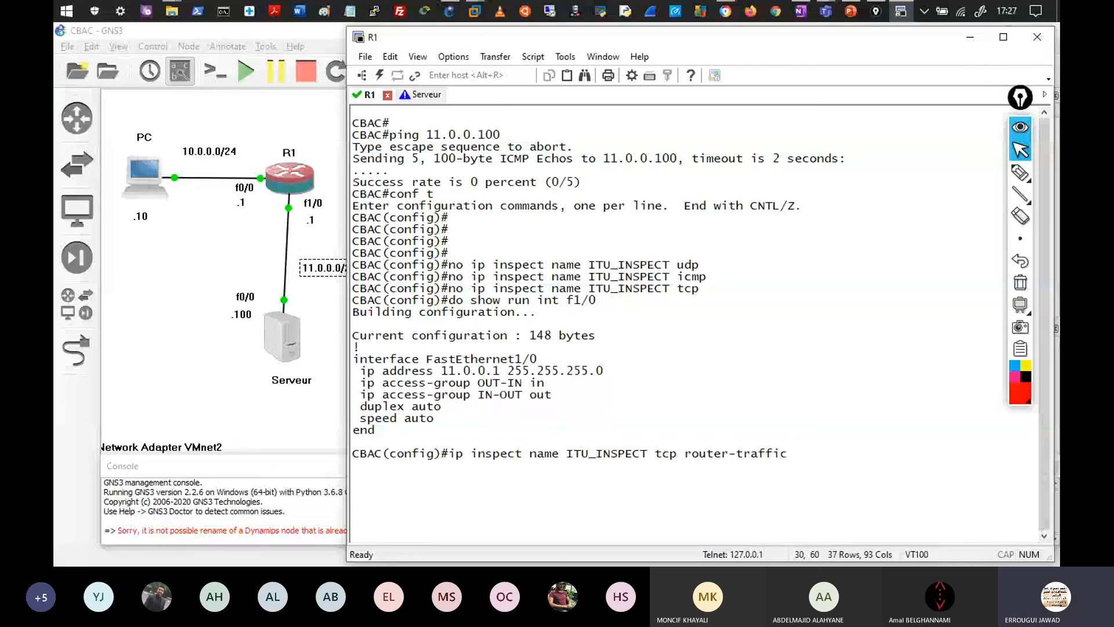
{"action": "key", "text": "Return"}
Add a udp inspection rule to ITU_INSPECT with the router-traffic option
{"action": "key", "text": "Up"}
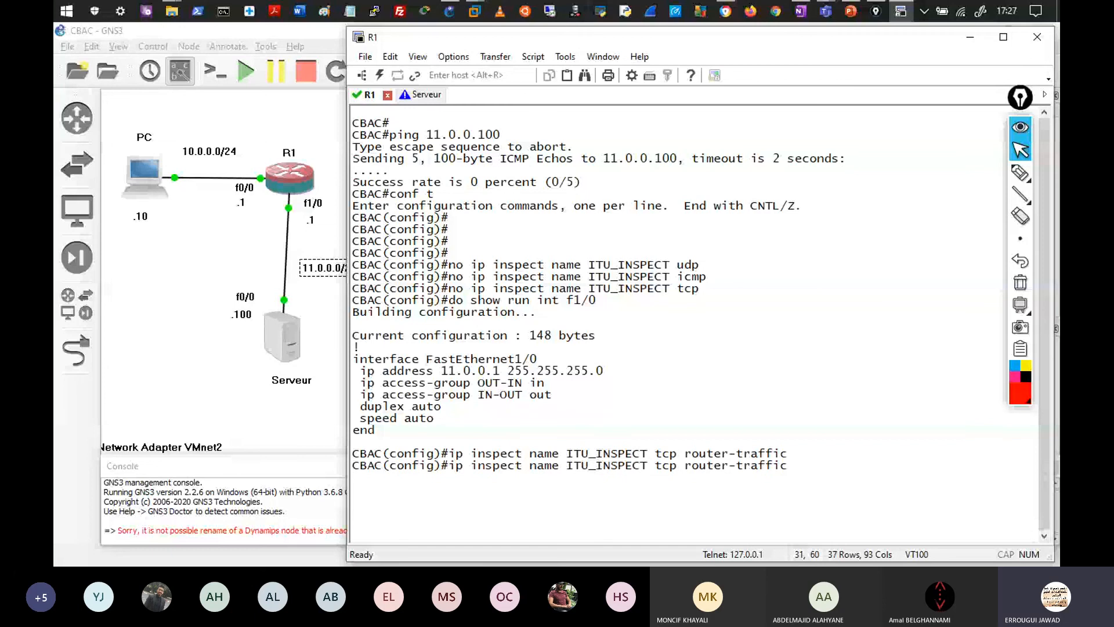
{"action": "key", "text": "Left"}
{"action": "key", "text": "Left"}
{"action": "key", "text": "Left"}
{"action": "key", "text": "Left"}
{"action": "key", "text": "Left"}
{"action": "key", "text": "Left"}
{"action": "key", "text": "Left"}
{"action": "key", "text": "Left"}
{"action": "key", "text": "Left"}
{"action": "key", "text": "Left"}
{"action": "key", "text": "Left"}
{"action": "key", "text": "Left"}
{"action": "key", "text": "Left"}
{"action": "key", "text": "Left"}
{"action": "key", "text": "Left"}
{"action": "key", "text": "BackSpace"}
{"action": "key", "text": "BackSpace"}
{"action": "key", "text": "BackSpace"}
{"action": "type", "text": "udp"}
{"action": "key", "text": "Return"}
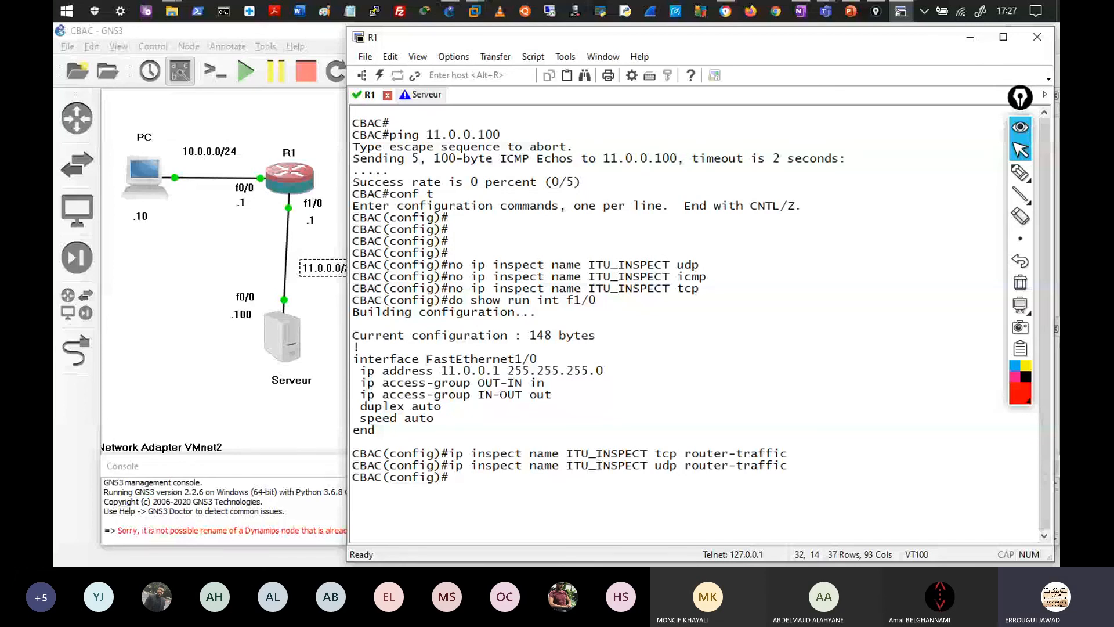
Add an icmp inspection rule to ITU_INSPECT with the router-traffic option
{"action": "key", "text": "Up"}
{"action": "key", "text": "Left"}
{"action": "key", "text": "Left"}
{"action": "key", "text": "Left"}
{"action": "key", "text": "Left"}
{"action": "key", "text": "Left"}
{"action": "key", "text": "Left"}
{"action": "key", "text": "Left"}
{"action": "key", "text": "Left"}
{"action": "key", "text": "Left"}
{"action": "key", "text": "Left"}
{"action": "key", "text": "Left"}
{"action": "key", "text": "Left"}
{"action": "key", "text": "Left"}
{"action": "key", "text": "Left"}
{"action": "key", "text": "Left"}
{"action": "key", "text": "BackSpace"}
{"action": "key", "text": "BackSpace"}
{"action": "key", "text": "BackSpace"}
{"action": "type", "text": "icmp"}
{"action": "key", "text": "Return"}
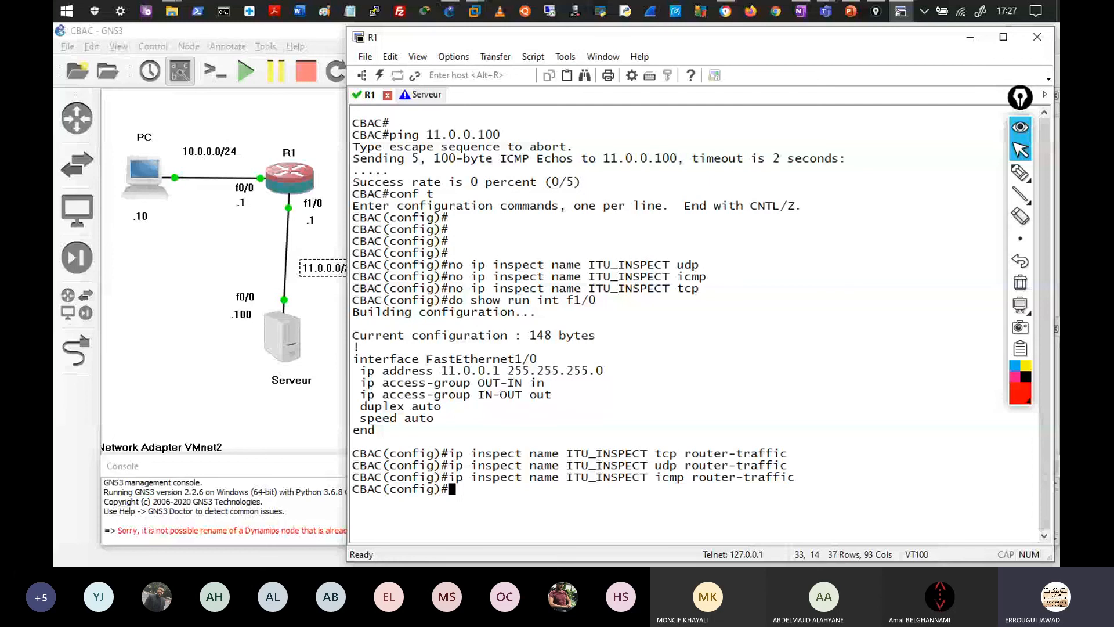
Apply the ITU_INSPECT inspection to interface f1/0 in the outbound direction
{"action": "type", "text": "int f1/0"}
{"action": "key", "text": "Return"}
{"action": "type", "text": "ip "}
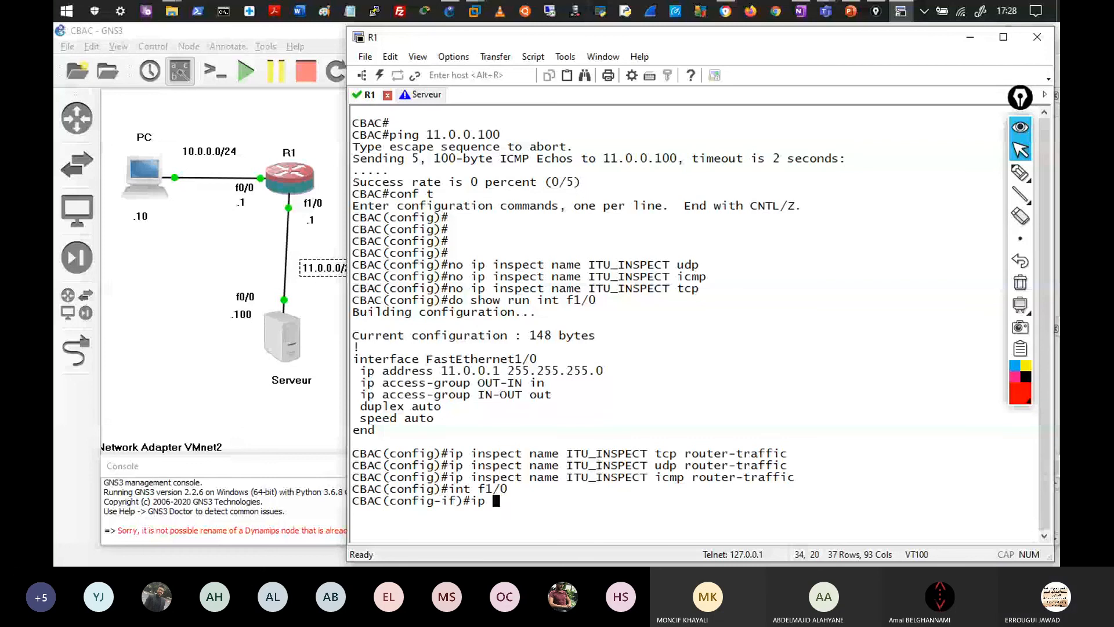
{"action": "type", "text": "in"}
{"action": "key", "text": "Tab"}
{"action": "type", "text": "s"}
{"action": "key", "text": "Tab"}
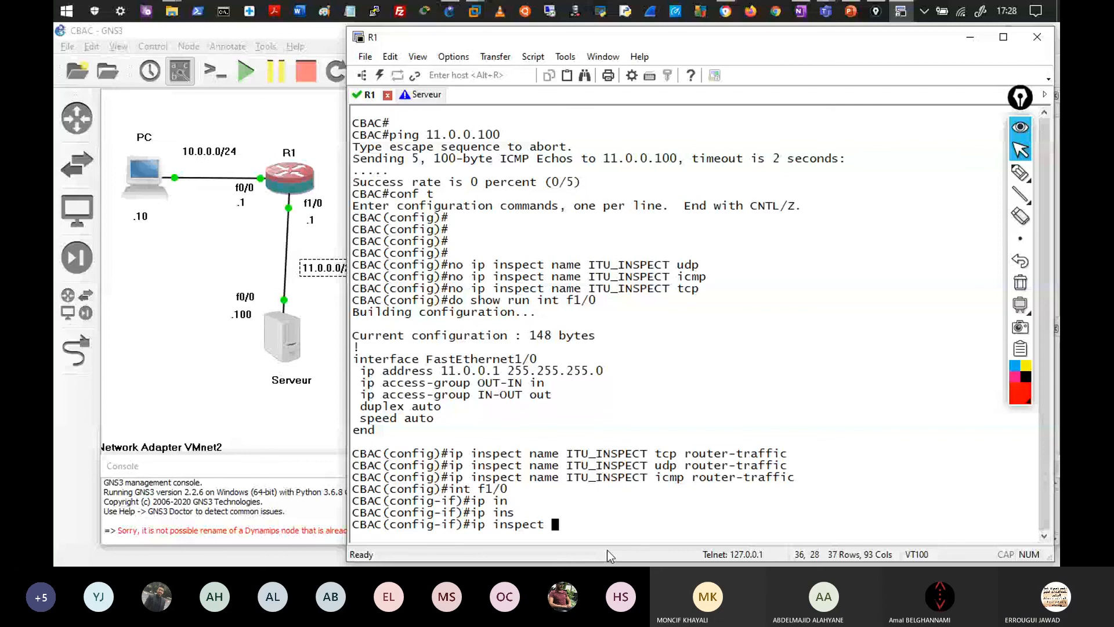
{"action": "left_click_drag", "start_coordinate": [567, 453], "coordinate": [644, 456]}
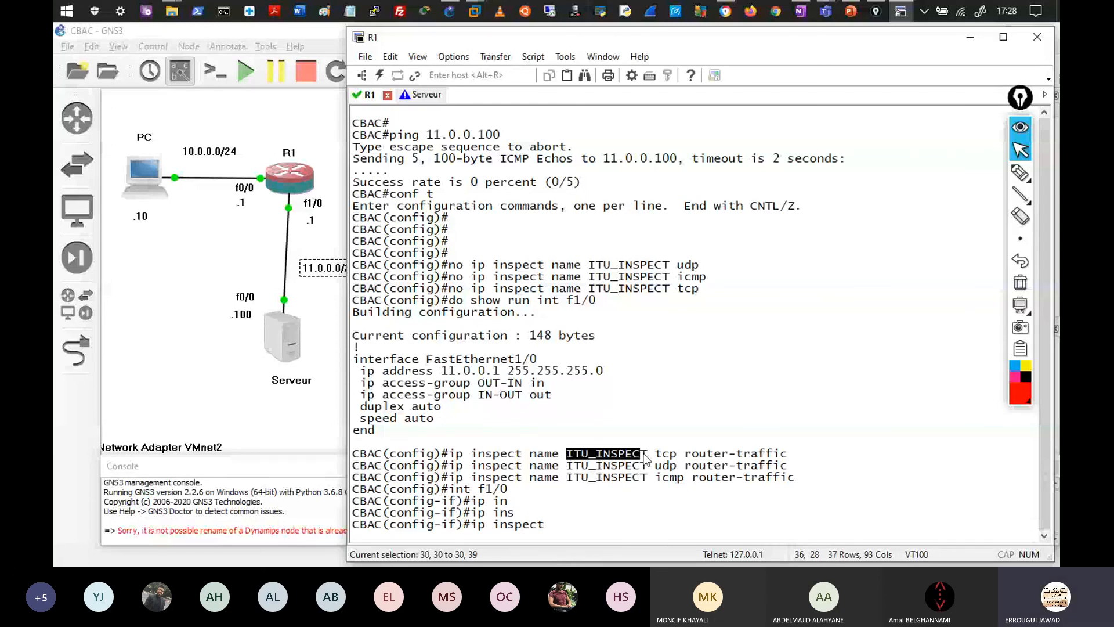
{"action": "left_click_drag", "start_coordinate": [646, 459], "coordinate": [648, 456]}
{"action": "right_click", "coordinate": [648, 456]}
{"action": "type", "text": "out"}
{"action": "key", "text": "Return"}
{"action": "key", "text": "Return"}
{"action": "key", "text": "Return"}
{"action": "key", "text": "Return"}
{"action": "key", "text": "Return"}
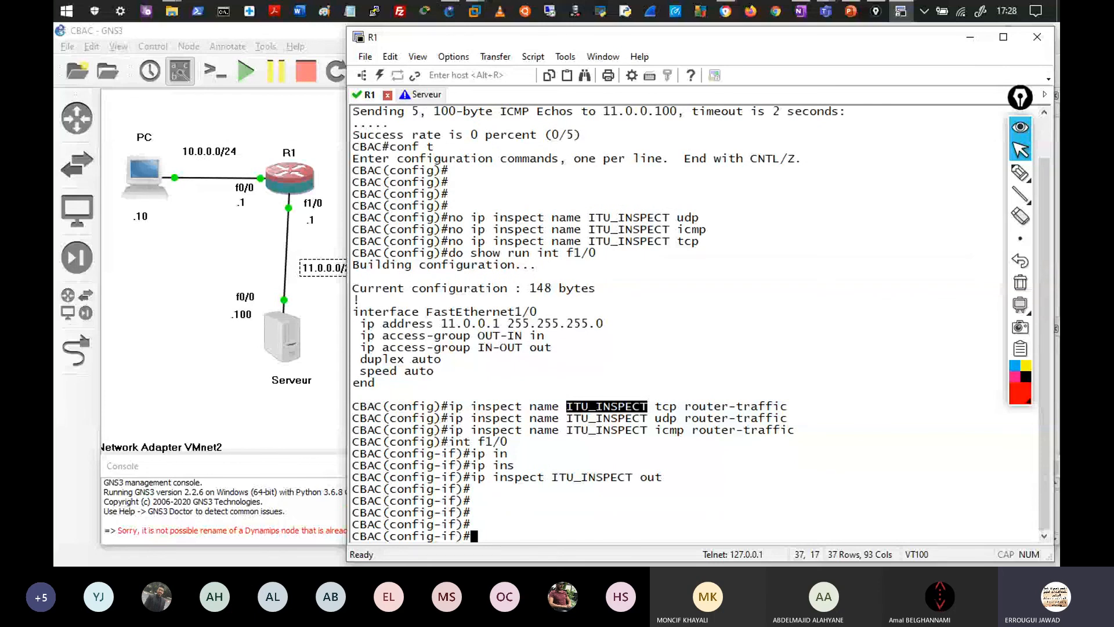
Leave configuration mode and return to the privileged prompt
{"action": "type", "text": "end"}
{"action": "key", "text": "Return"}
{"action": "key", "text": "Return"}
{"action": "key", "text": "Return"}
{"action": "key", "text": "Return"}
{"action": "key", "text": "Return"}
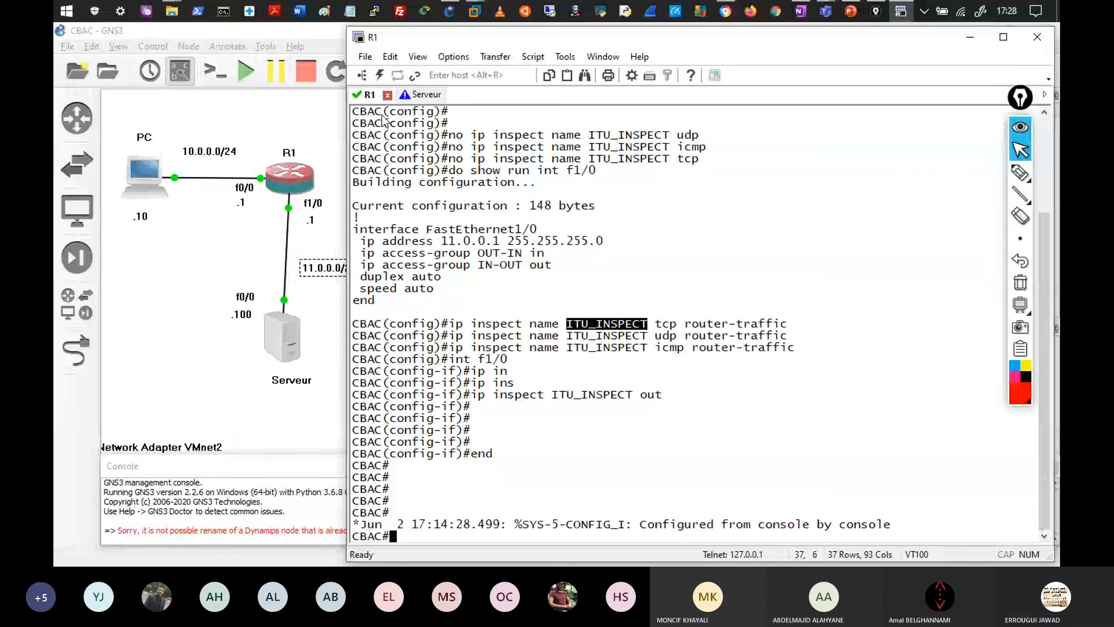
Switch to the Win10 virtual machine, close its browser, and ping 11.0.0.100 again from the command prompt
{"action": "left_click", "coordinate": [474, 11]}
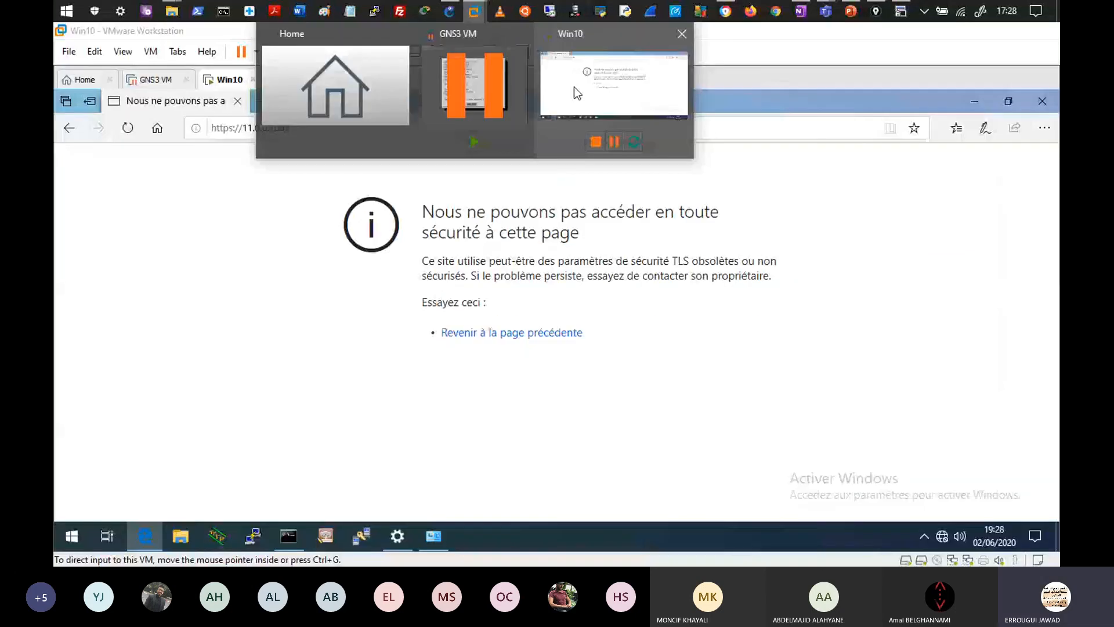
{"action": "left_click", "coordinate": [573, 86]}
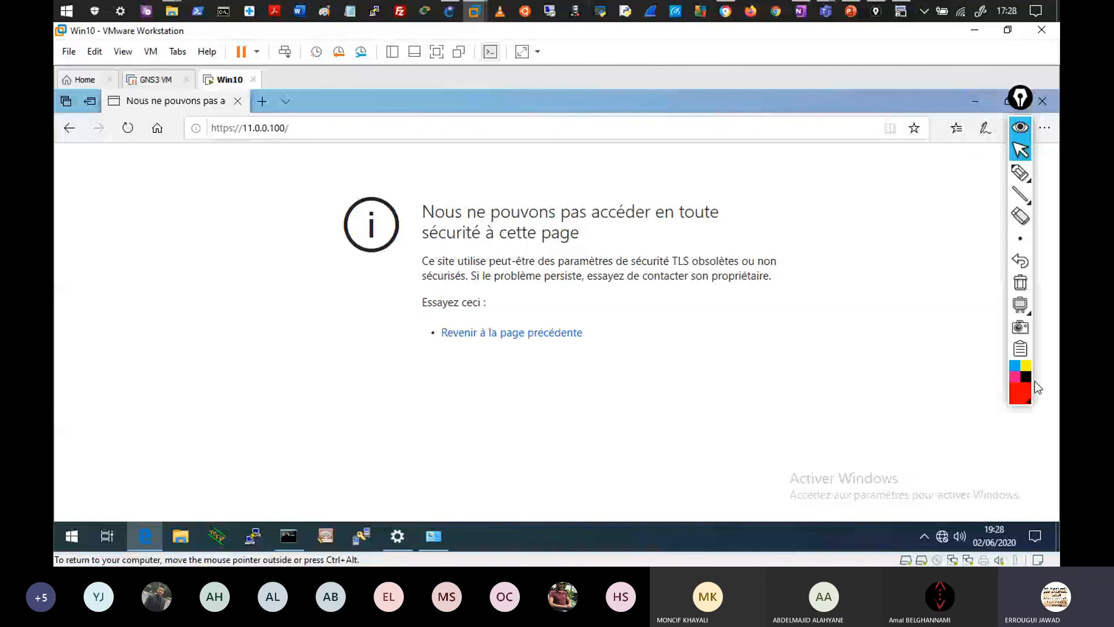
{"action": "left_click", "coordinate": [1042, 101]}
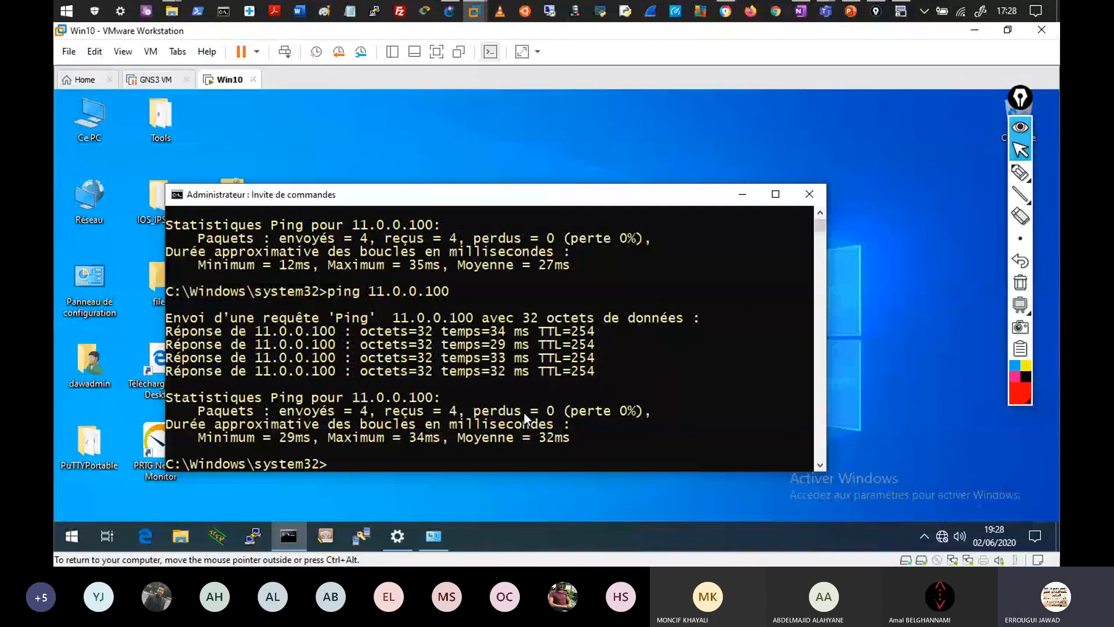
{"action": "key", "text": "Up"}
{"action": "key", "text": "Return"}
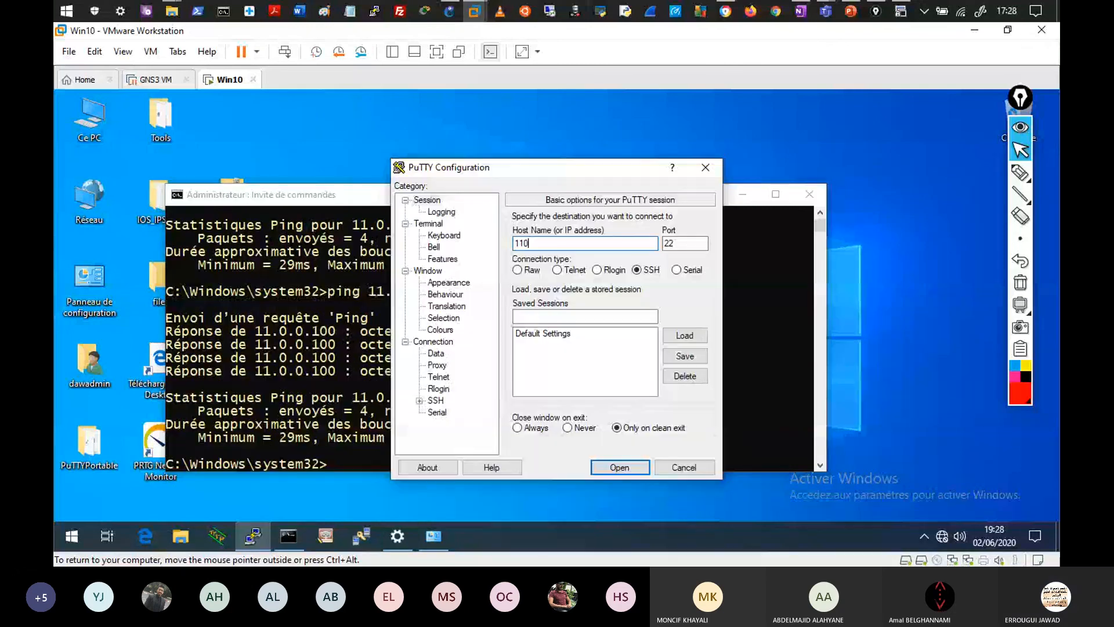
Open a PuTTY Telnet session to 11.0.0.100 on port 23
{"action": "type", "text": "110"}
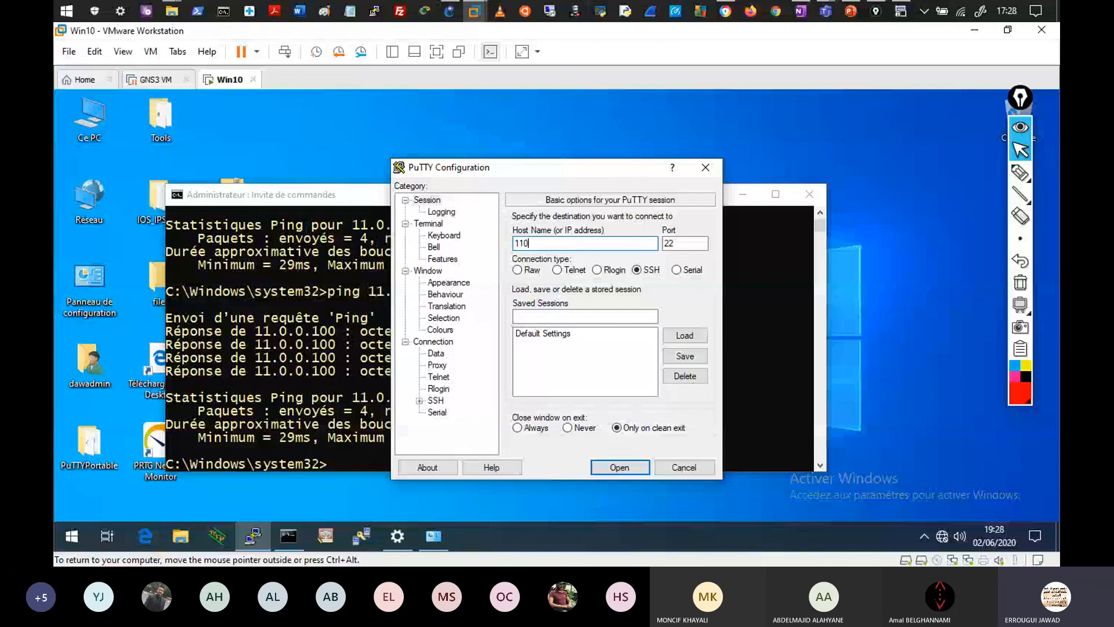
{"action": "key", "text": "BackSpace"}
{"action": "type", "text": ".0.0.100"}
{"action": "left_click", "coordinate": [558, 270]}
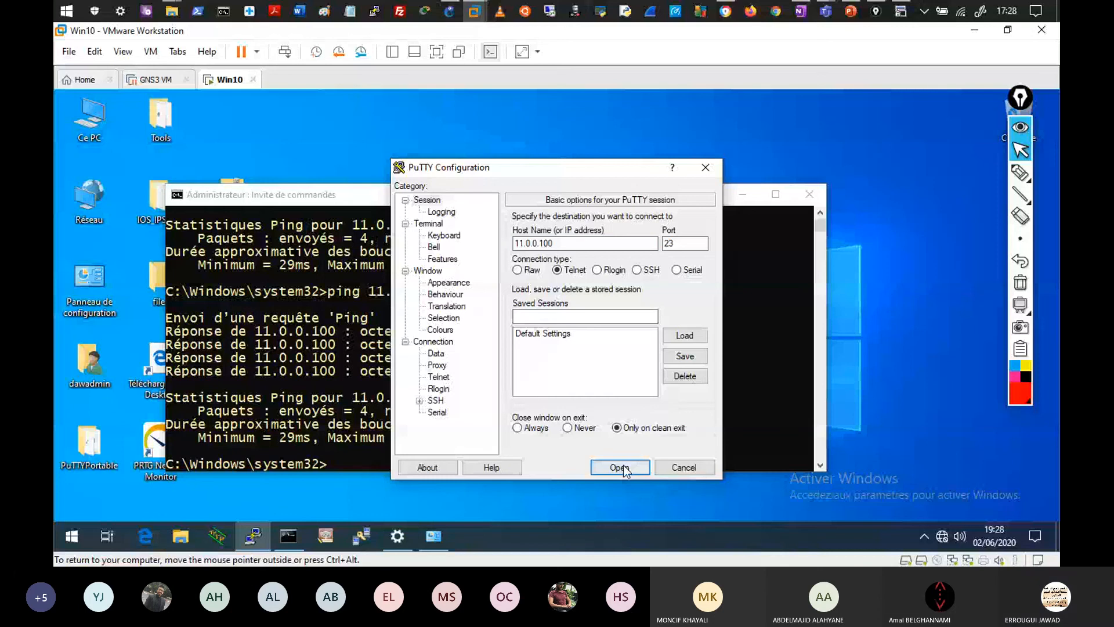
{"action": "left_click", "coordinate": [619, 467]}
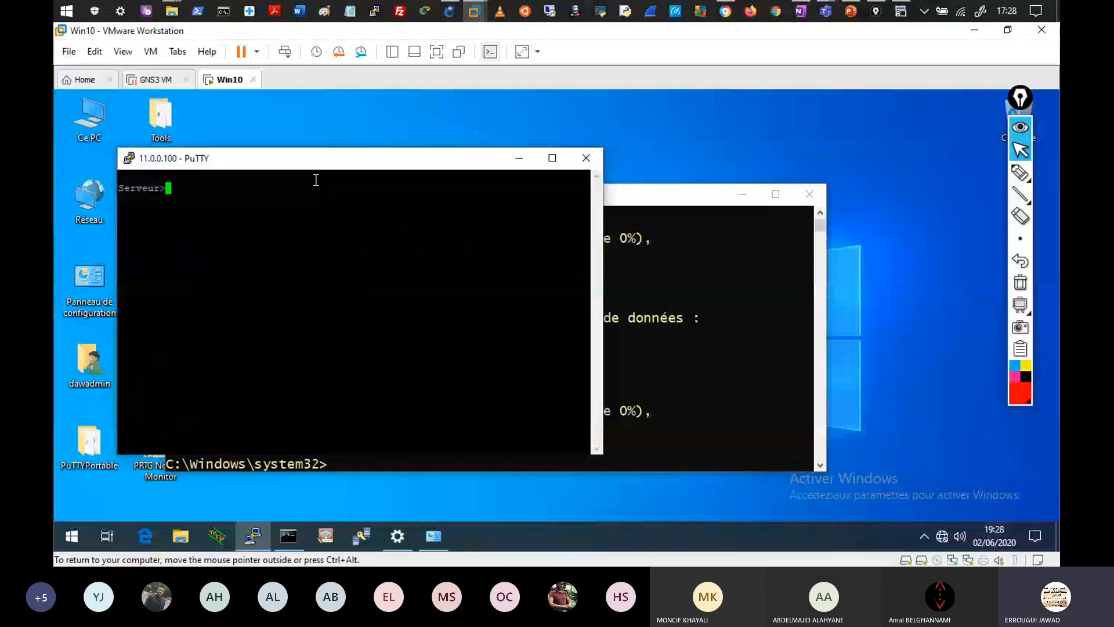
Minimize the virtual machine and ping 11.0.0.100 from the R1 console
{"action": "left_click", "coordinate": [974, 32]}
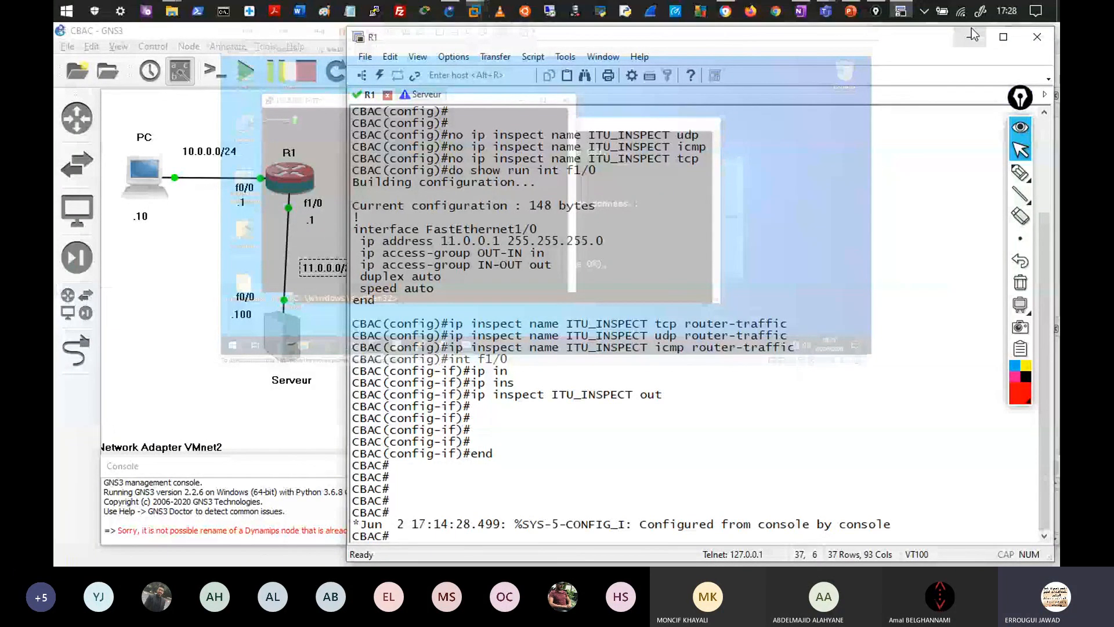
{"action": "type", "text": "ping 11.0.0.100"}
{"action": "key", "text": "Return"}
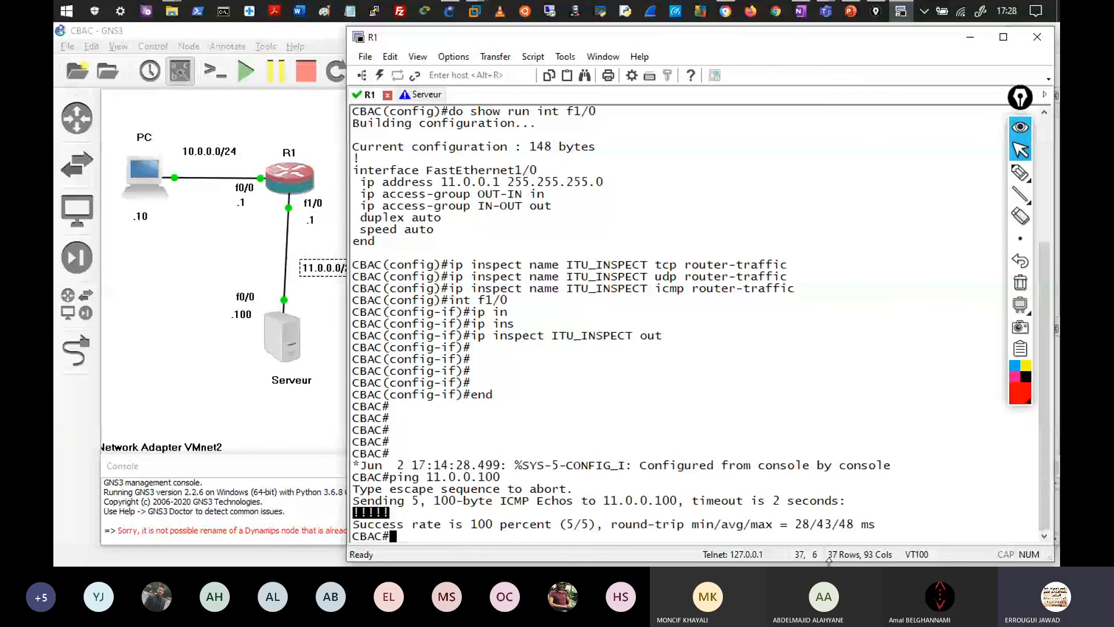
List R1's established inspection sessions with show ip inspect sessions
{"action": "type", "text": "show ip inspec"}
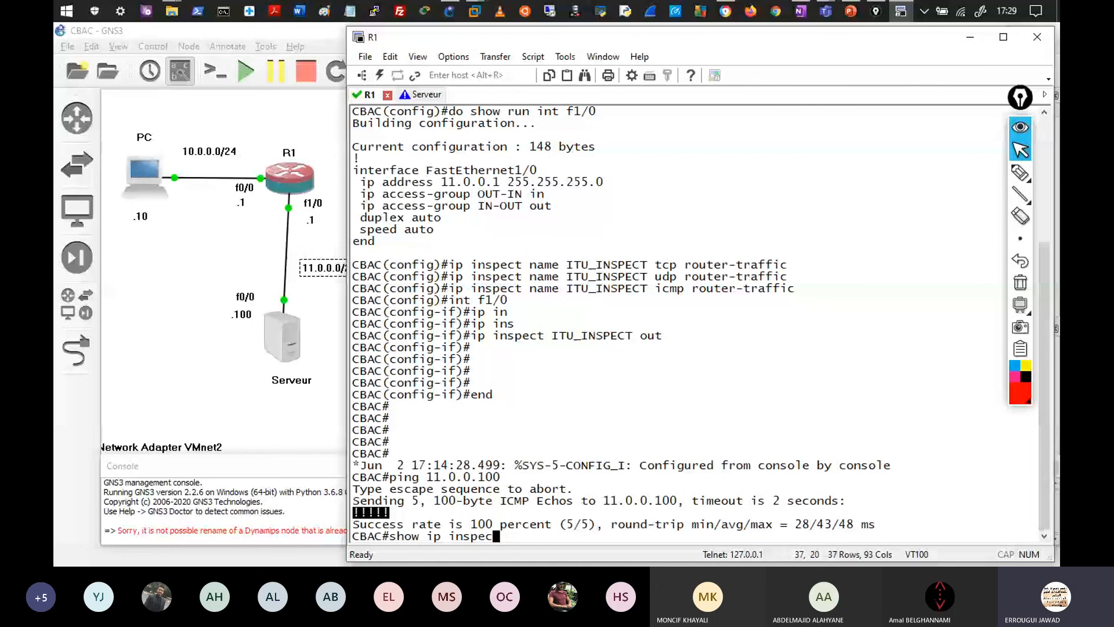
{"action": "type", "text": "t sessions"}
{"action": "key", "text": "Return"}
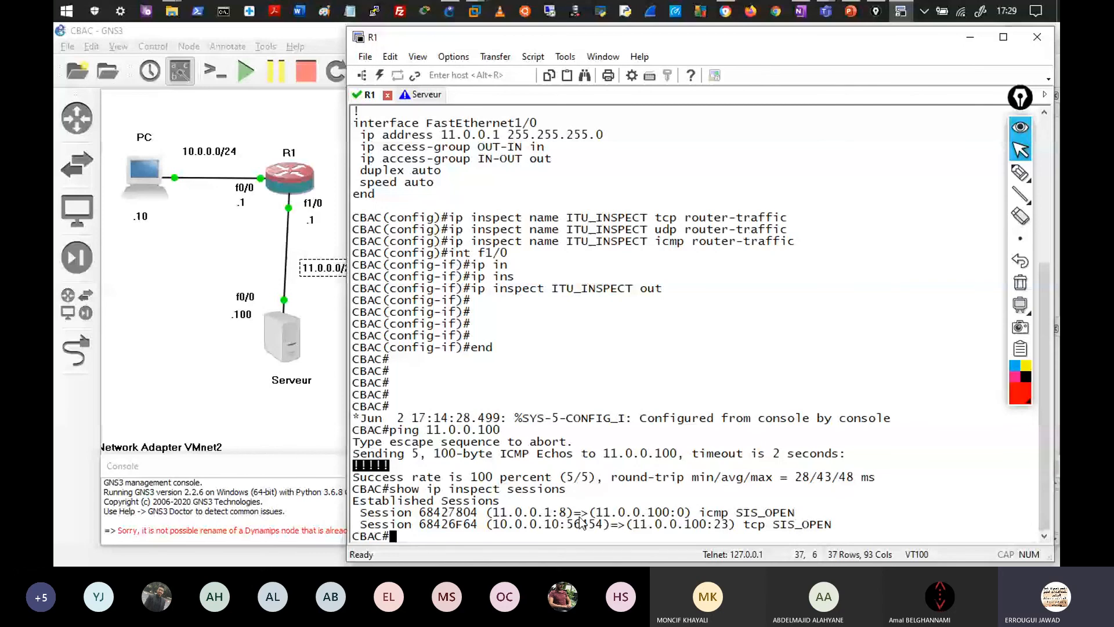
Circle the icmp session's addresses and underline the tcp session's addresses and port 23 in red, and clear the markings
{"action": "left_click", "coordinate": [1020, 173]}
{"action": "left_click_drag", "start_coordinate": [550, 504], "coordinate": [551, 509]}
{"action": "left_click_drag", "start_coordinate": [637, 498], "coordinate": [633, 499]}
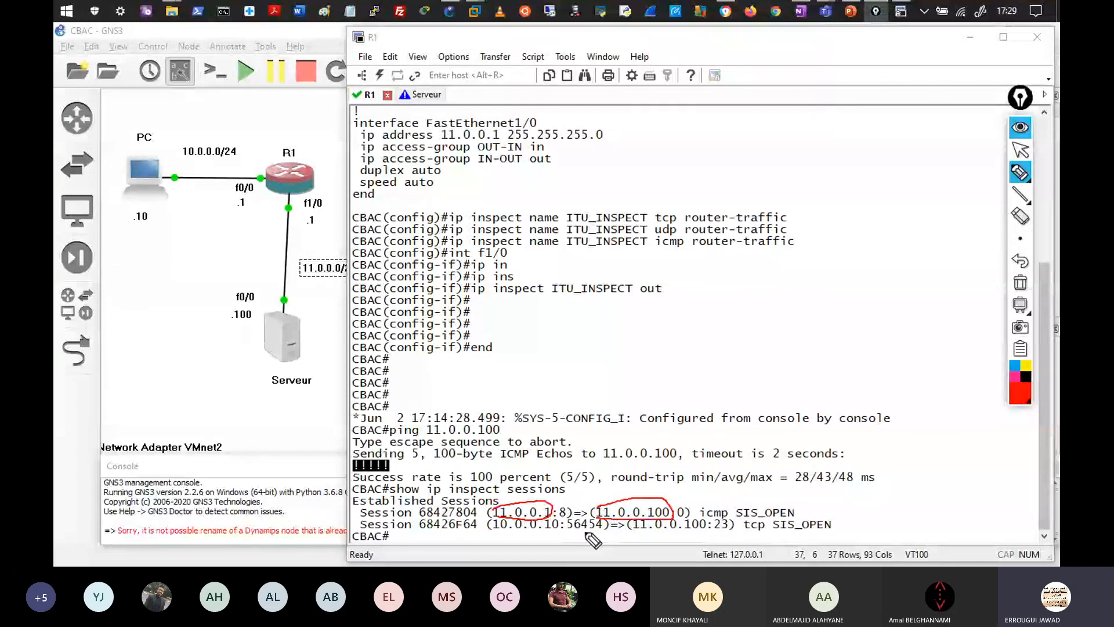
{"action": "left_click_drag", "start_coordinate": [589, 536], "coordinate": [558, 534]}
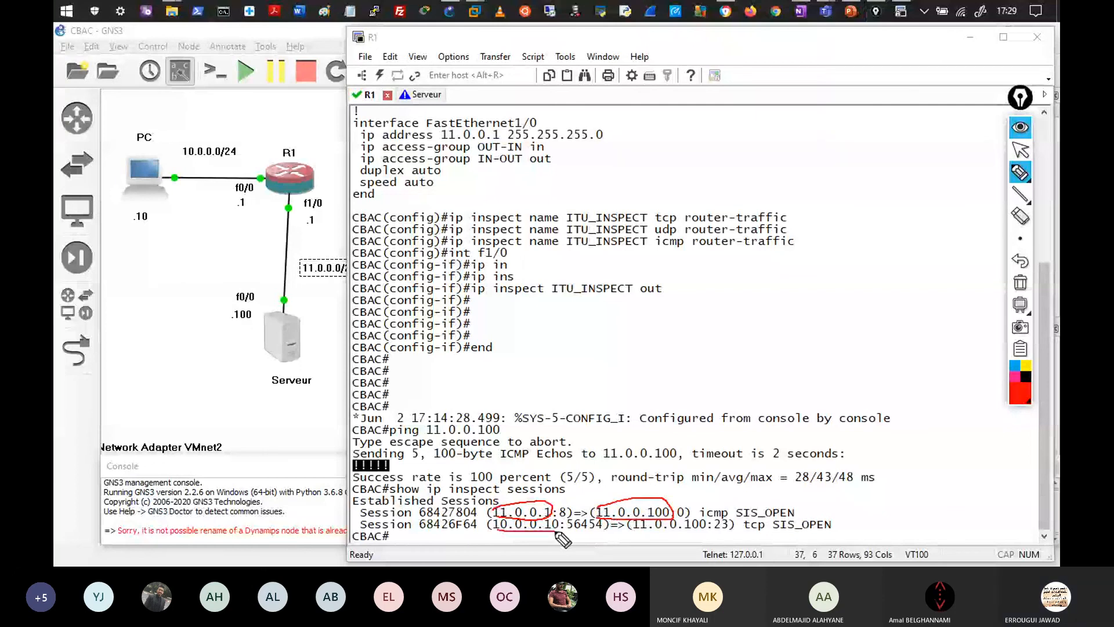
{"action": "left_click_drag", "start_coordinate": [632, 530], "coordinate": [726, 527]}
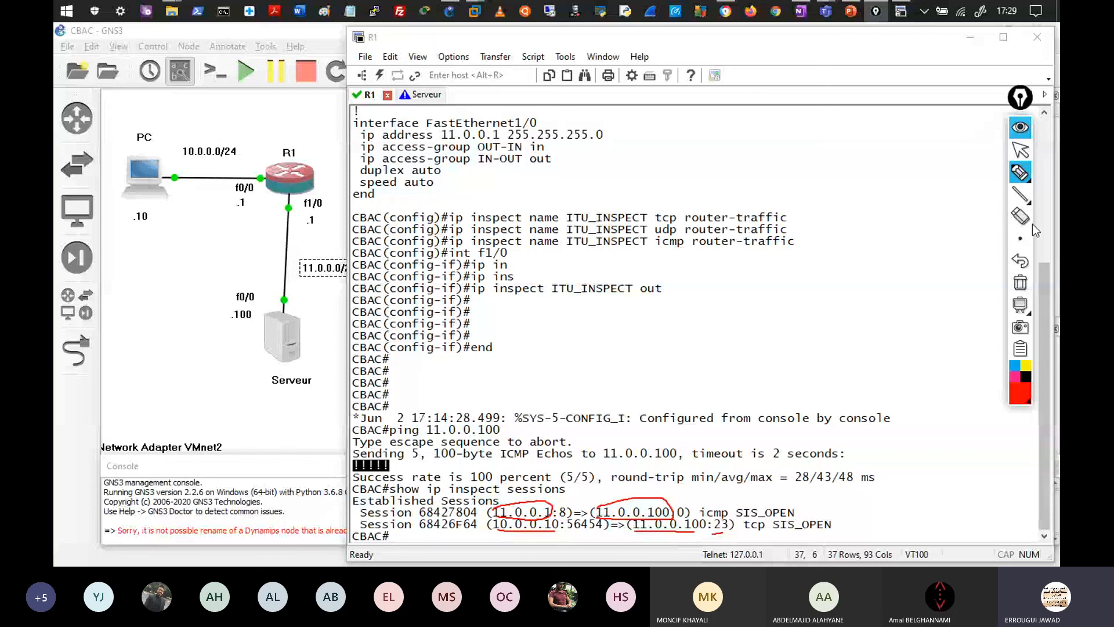
{"action": "left_click", "coordinate": [1020, 283]}
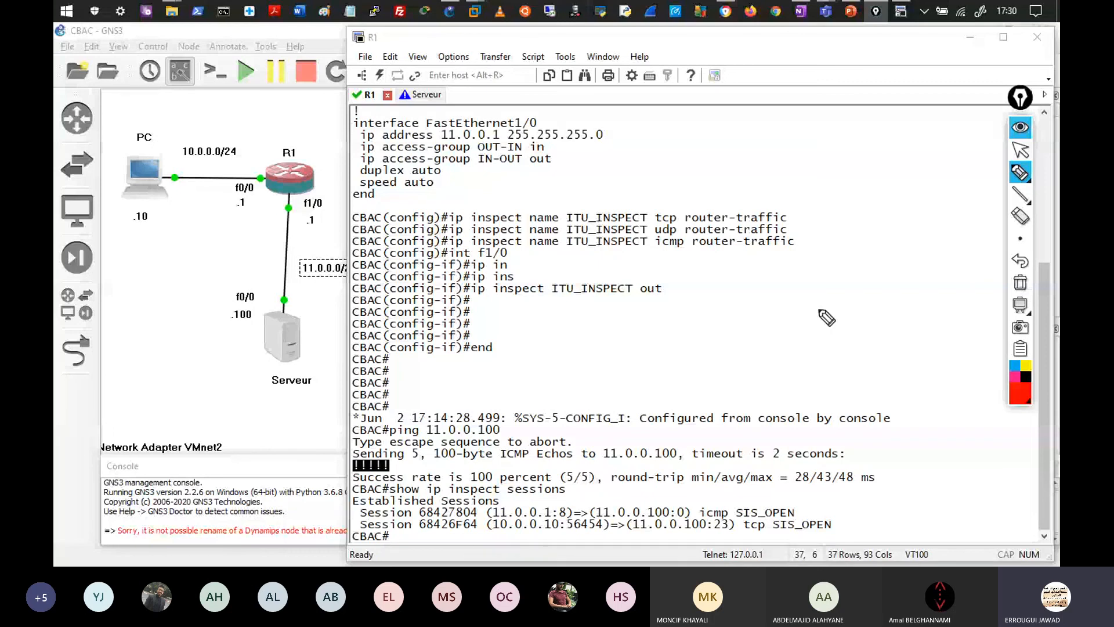
Draw a red cross over R1's f1/0 interface in the topology and return to the normal pointer
{"action": "left_click_drag", "start_coordinate": [276, 198], "coordinate": [300, 221]}
{"action": "left_click_drag", "start_coordinate": [295, 198], "coordinate": [279, 218]}
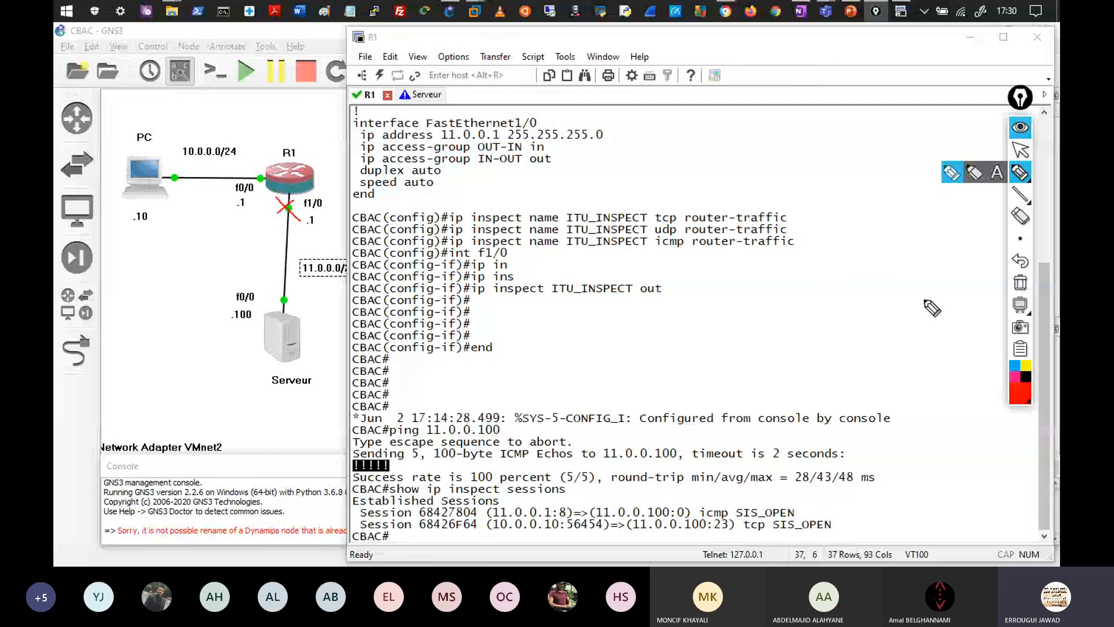
{"action": "left_click", "coordinate": [1020, 150]}
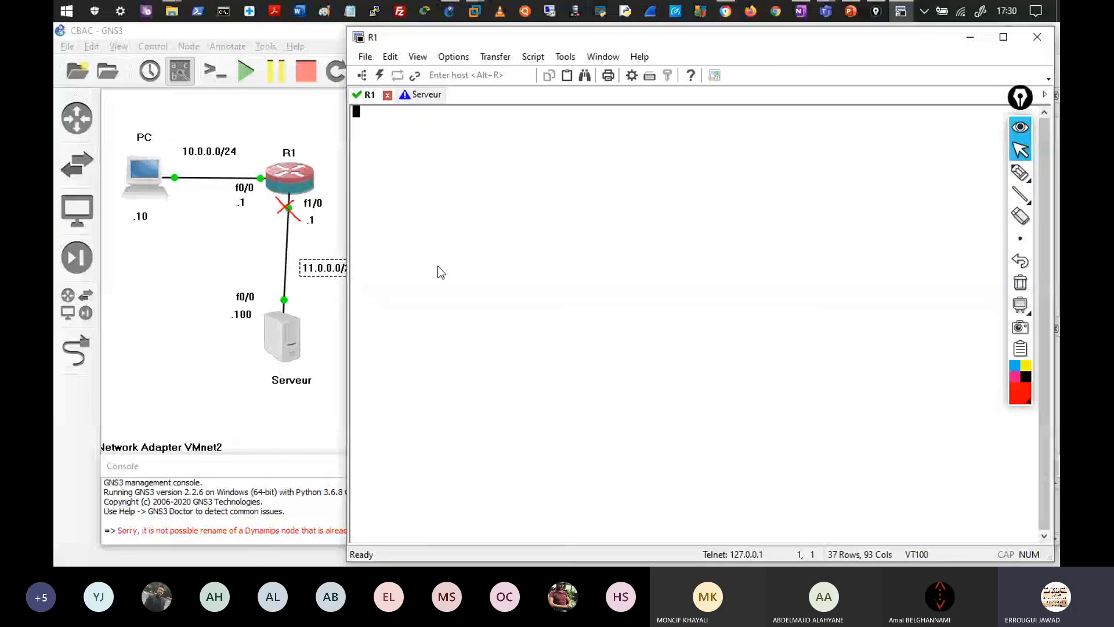
Disable ICMP unreachable messages on R1's interface f1/0 with no ip unreachables
{"action": "key", "text": "Return"}
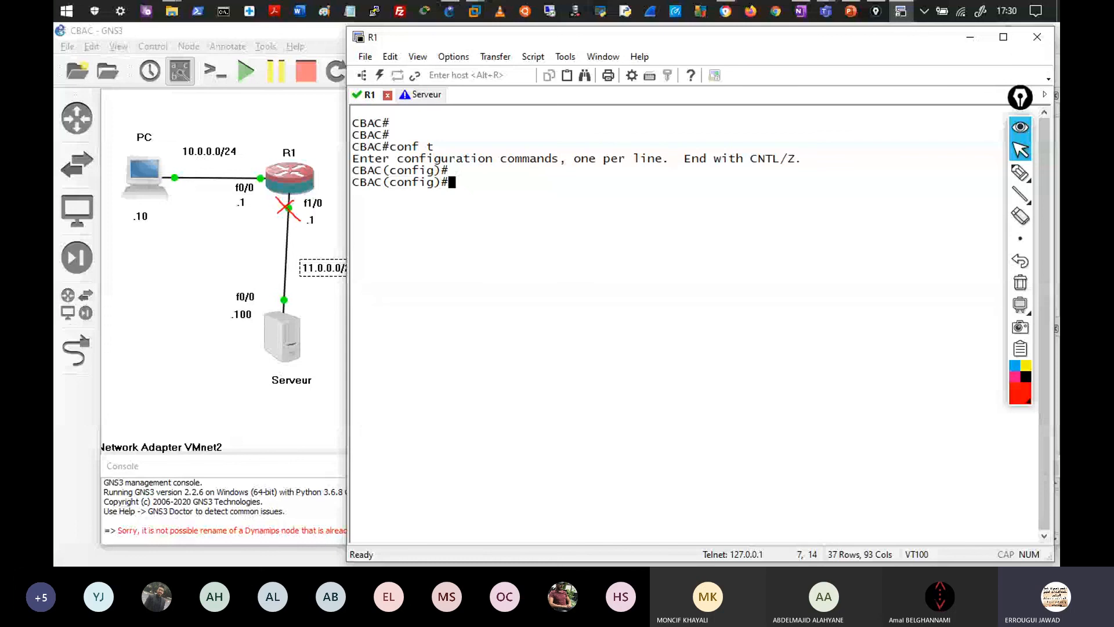
{"action": "type", "text": "int f1/0"}
{"action": "key", "text": "Return"}
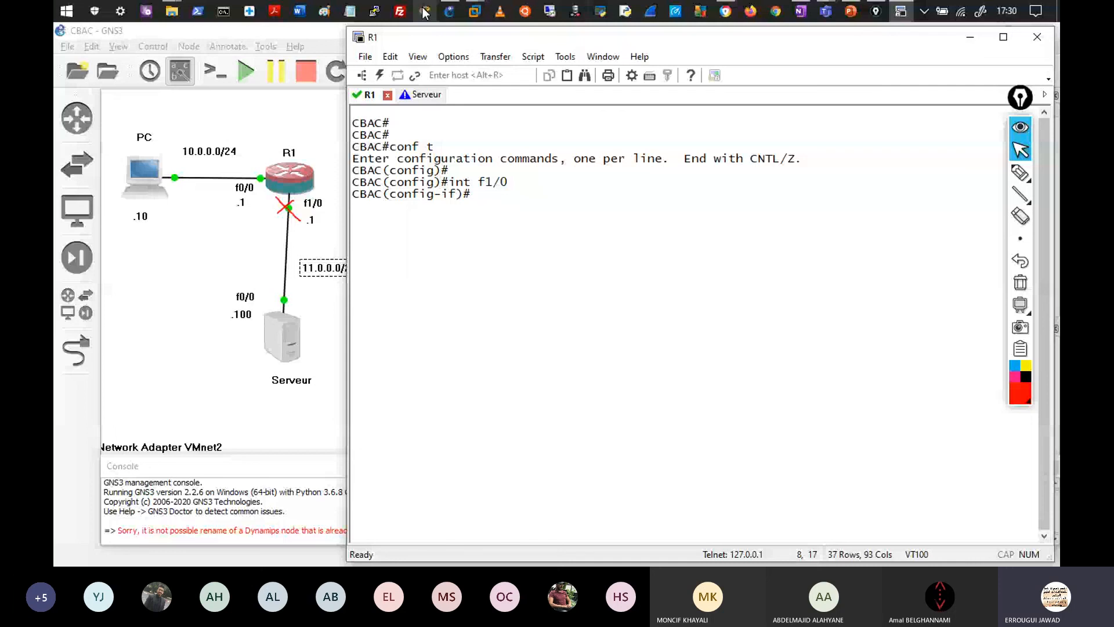
{"action": "type", "text": "no ip"}
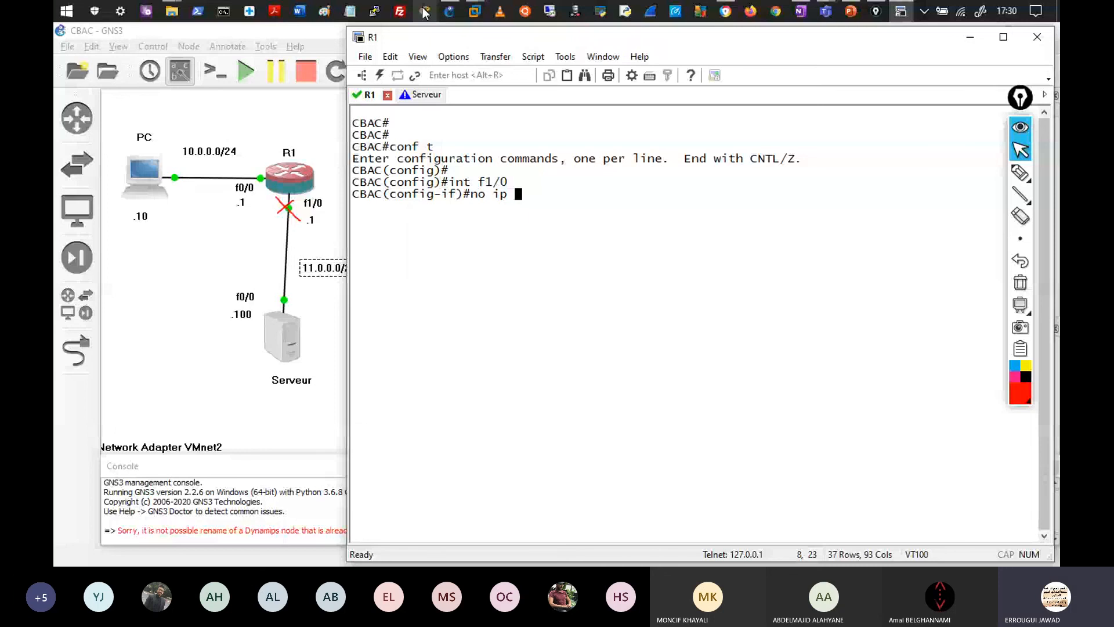
{"action": "type", "text": "unre"}
{"action": "key", "text": "Tab"}
{"action": "key", "text": "Return"}
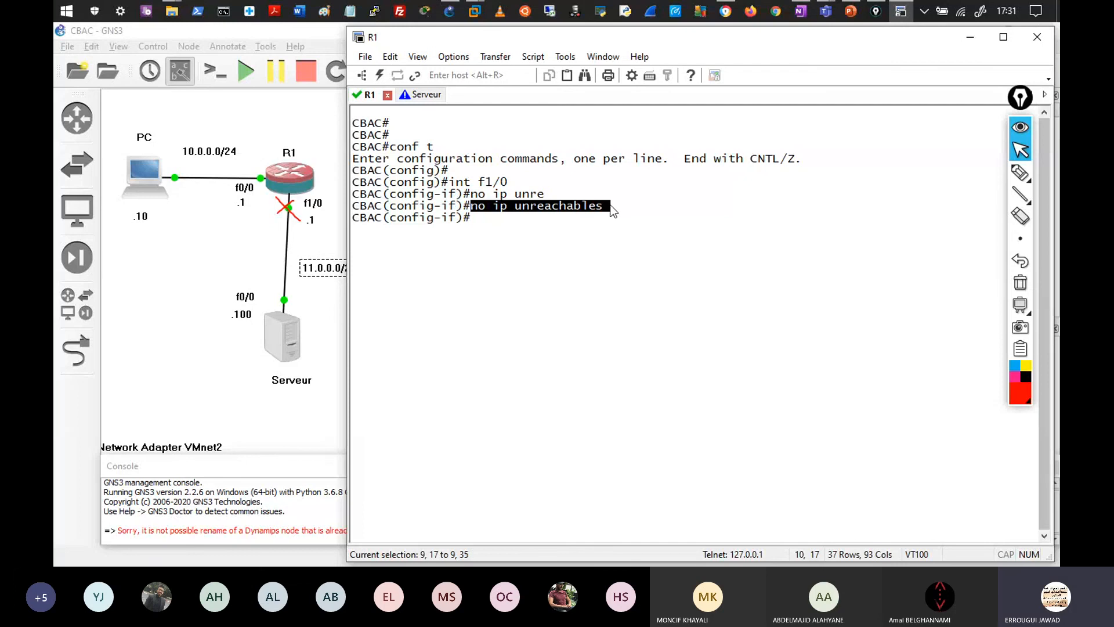
Draw red arrows for the PC-to-Serveur traffic and the traffic returning to R1's f1/0, and clear all annotations
{"action": "mouse_move", "coordinate": [1022, 173]}
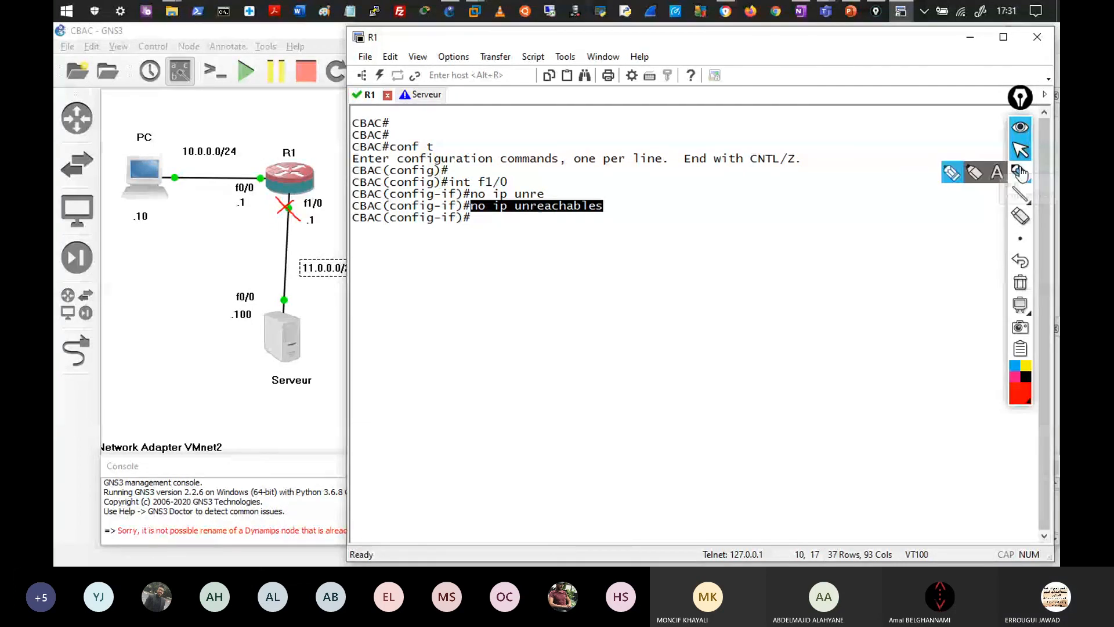
{"action": "left_click", "coordinate": [951, 172]}
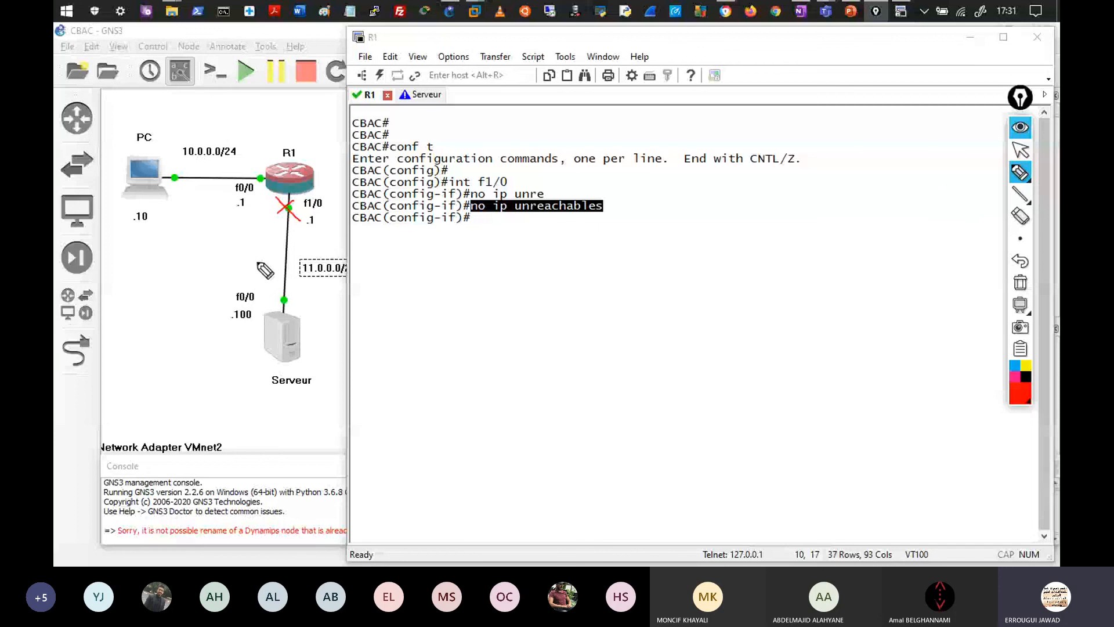
{"action": "left_click_drag", "start_coordinate": [155, 165], "coordinate": [277, 259]}
{"action": "left_click_drag", "start_coordinate": [278, 194], "coordinate": [286, 207]}
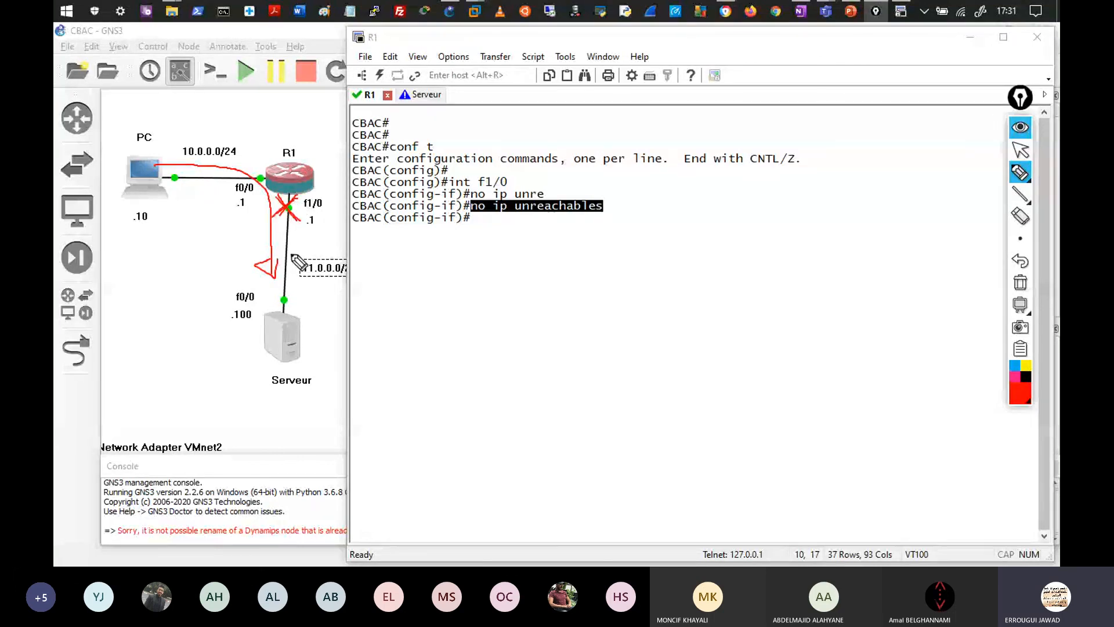
{"action": "left_click_drag", "start_coordinate": [300, 233], "coordinate": [299, 240]}
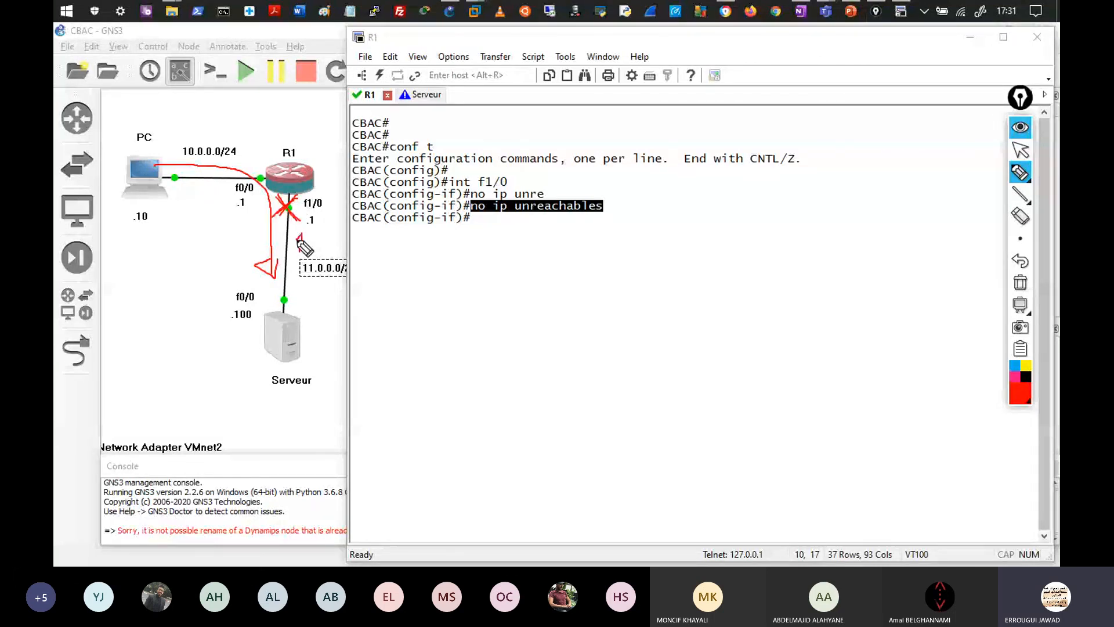
{"action": "left_click_drag", "start_coordinate": [297, 241], "coordinate": [298, 237]}
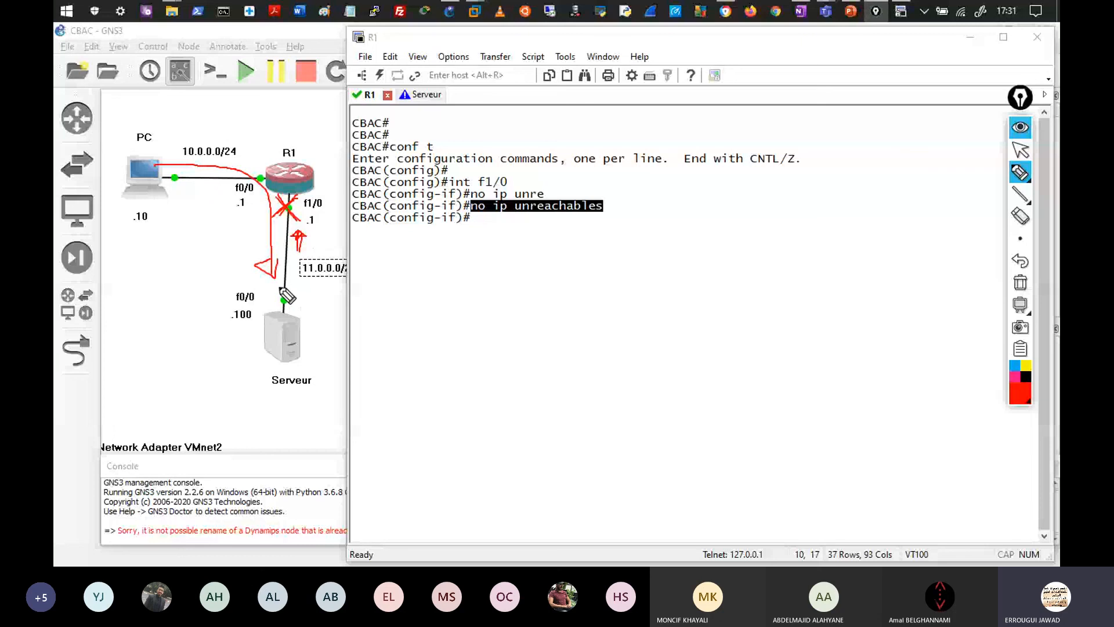
{"action": "left_click_drag", "start_coordinate": [275, 278], "coordinate": [256, 268]}
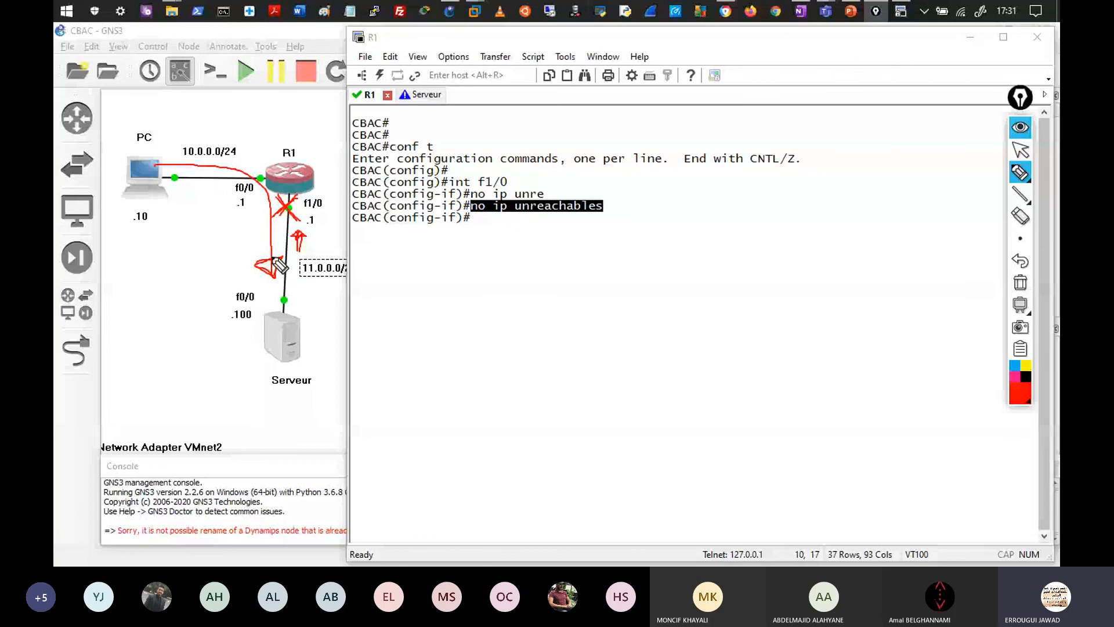
{"action": "left_click_drag", "start_coordinate": [312, 296], "coordinate": [326, 189]}
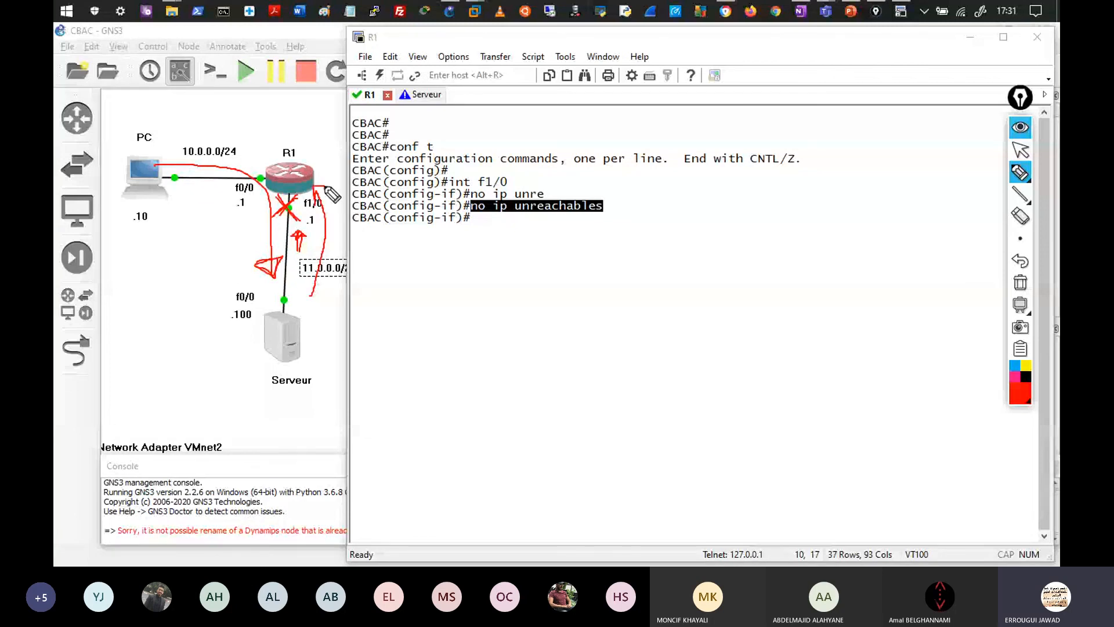
{"action": "left_click_drag", "start_coordinate": [326, 188], "coordinate": [317, 203]}
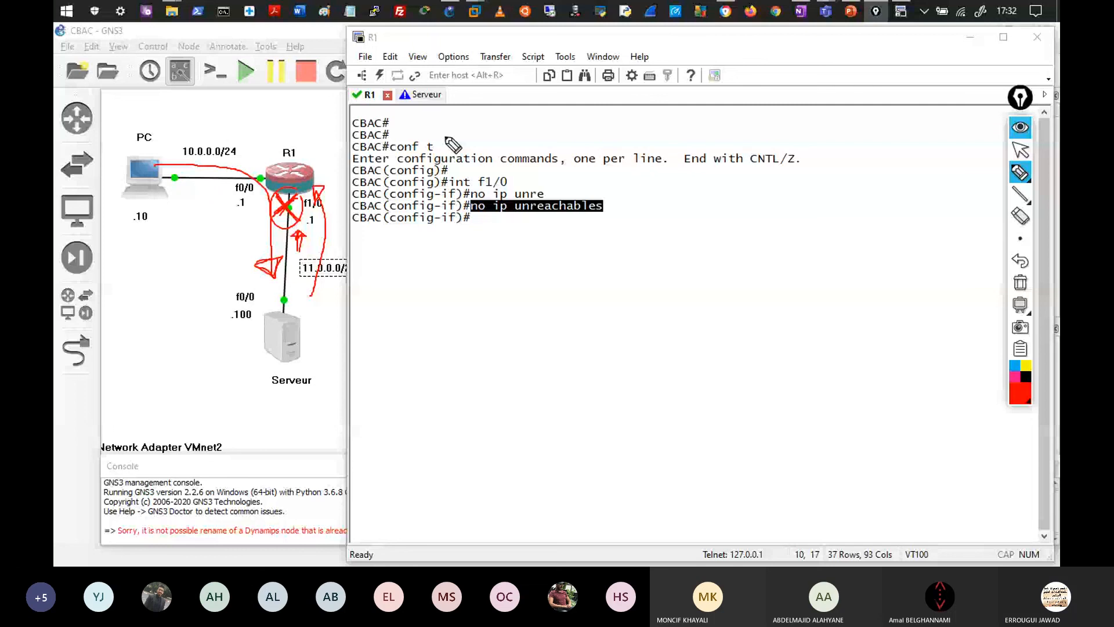
{"action": "key", "text": "ctrl+shift+c"}
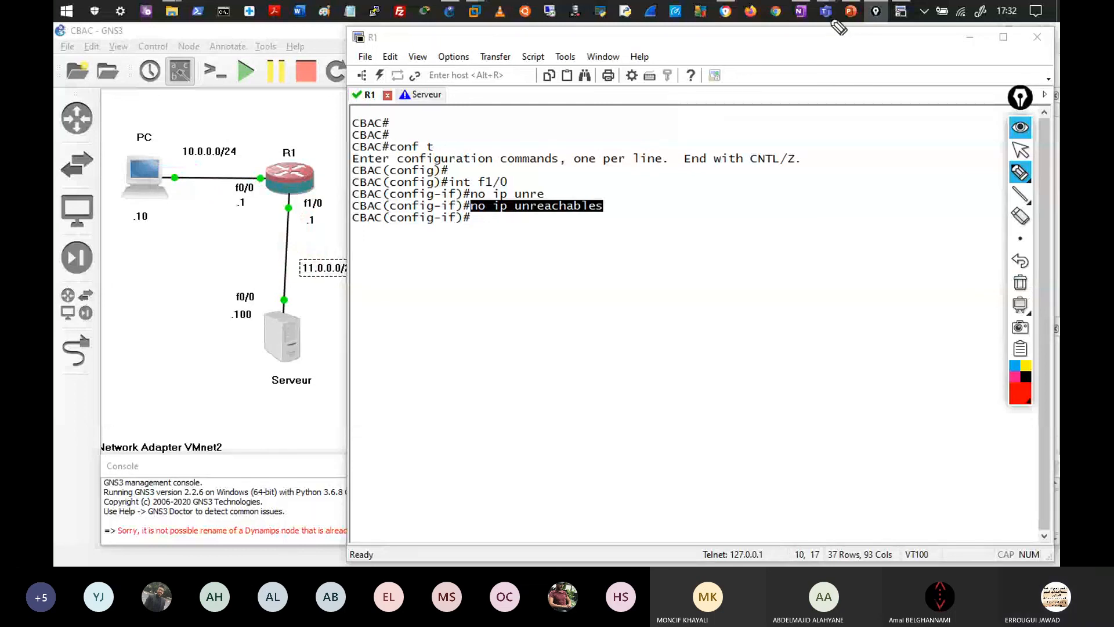
{"action": "left_click", "coordinate": [1019, 150]}
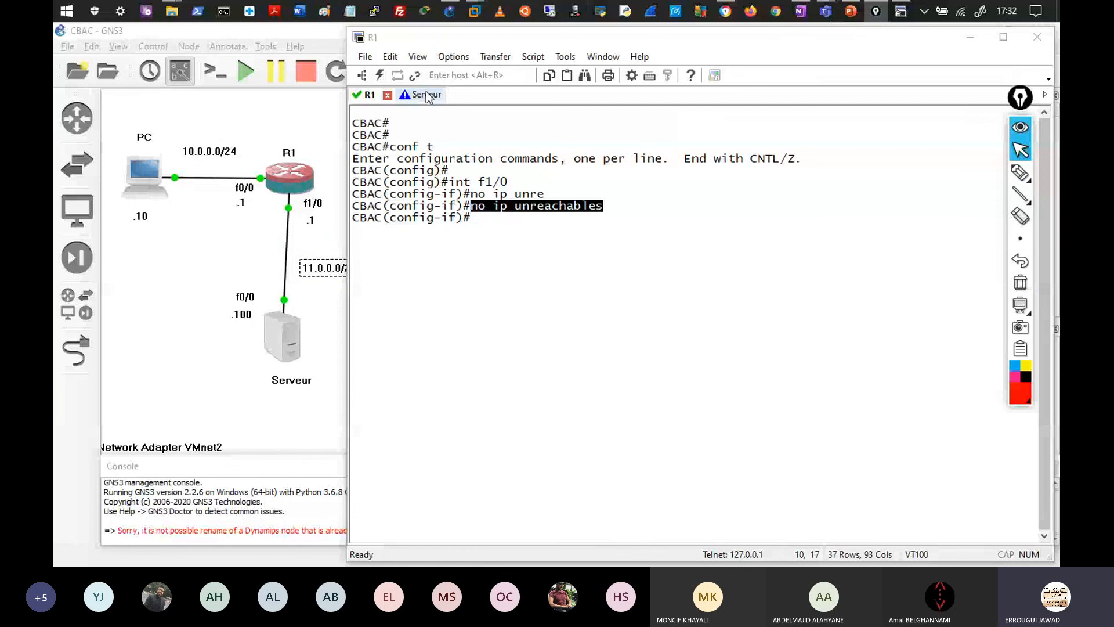
Reconnect to the Serveur console and leave configuration mode for the privileged prompt
{"action": "left_click", "coordinate": [426, 95]}
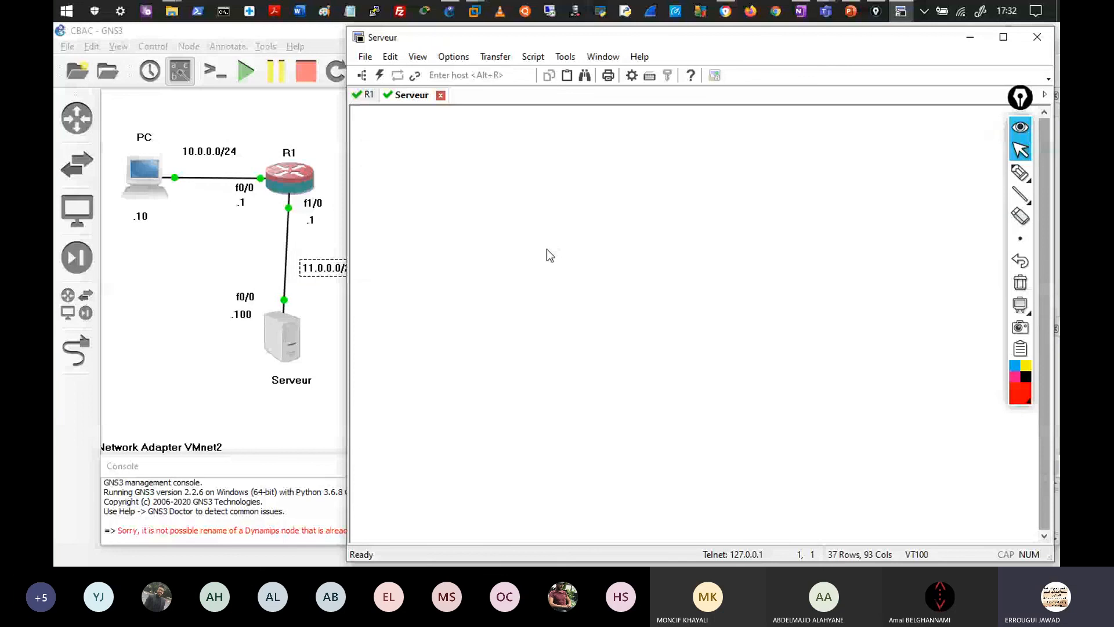
{"action": "key", "text": "Return"}
{"action": "key", "text": "Return"}
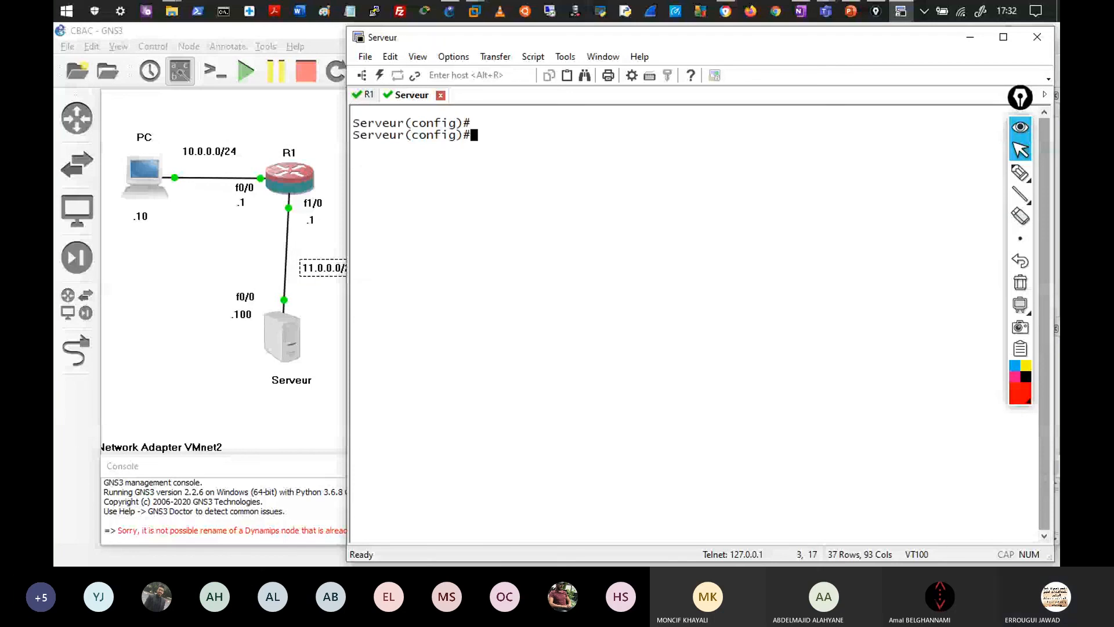
{"action": "type", "text": "end"}
{"action": "key", "text": "Return"}
{"action": "key", "text": "Return"}
{"action": "key", "text": "Return"}
{"action": "key", "text": "Return"}
Ping the PC at 10.0.0.10 from the Serveur console
{"action": "type", "text": "ping 10."}
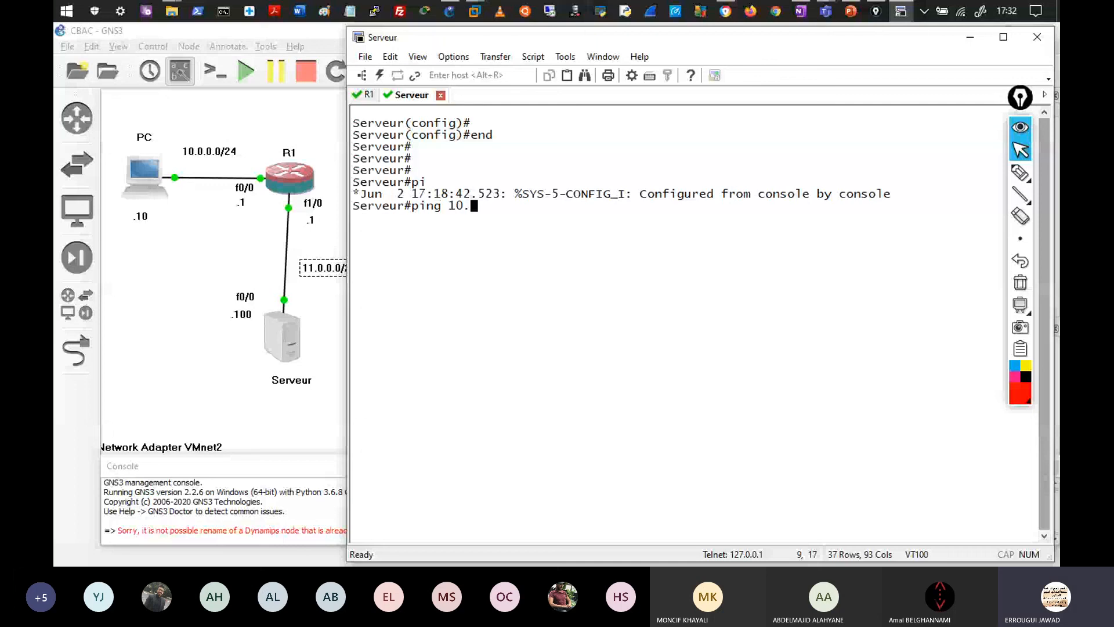
{"action": "type", "text": "0.0.10"}
{"action": "key", "text": "Return"}
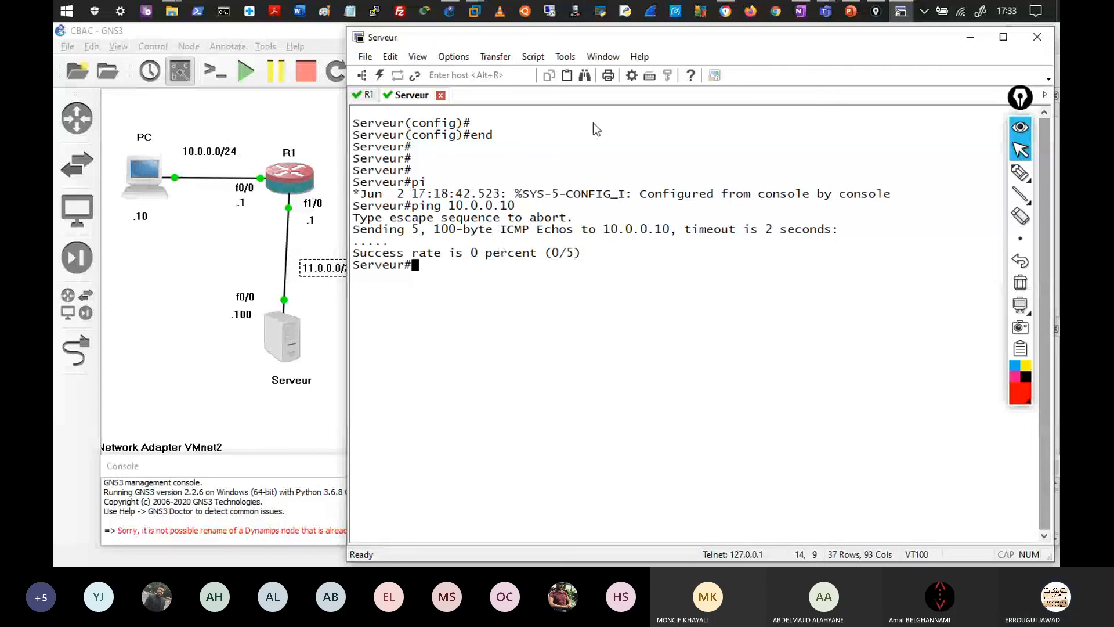
Switch to the Win10 virtual machine in VMware Workstation and close the PuTTY session to 11.0.0.100
{"action": "key", "text": "alt+Tab"}
{"action": "left_click", "coordinate": [586, 158]}
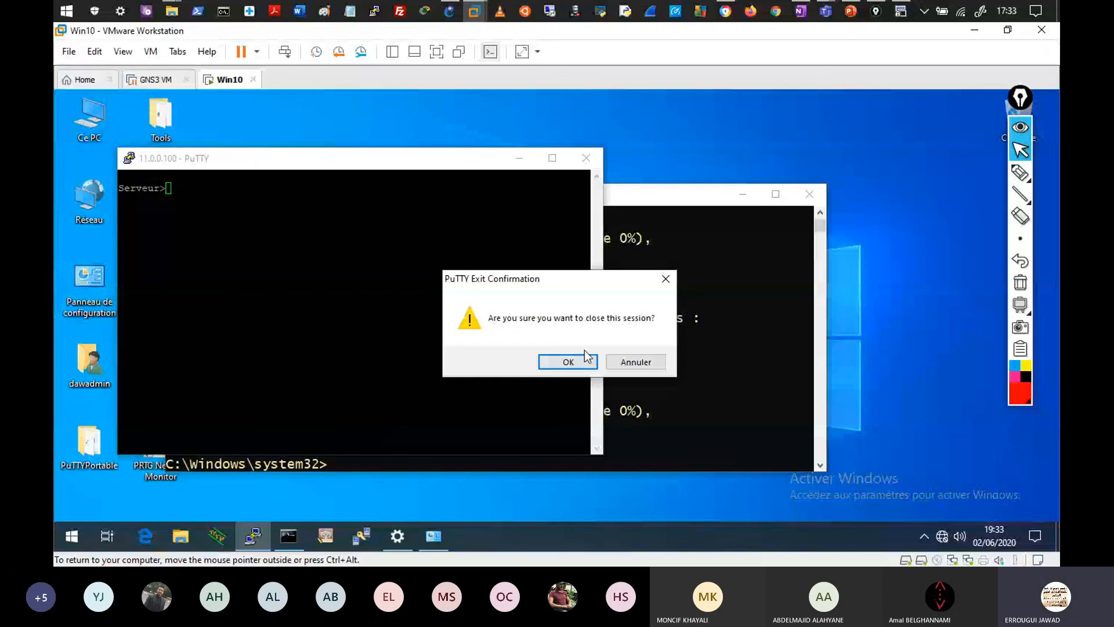
{"action": "left_click", "coordinate": [580, 360]}
Clear the Windows command prompt and ping the Serveur at 11.0.0.100, then return to the Serveur console
{"action": "type", "text": "cl"}
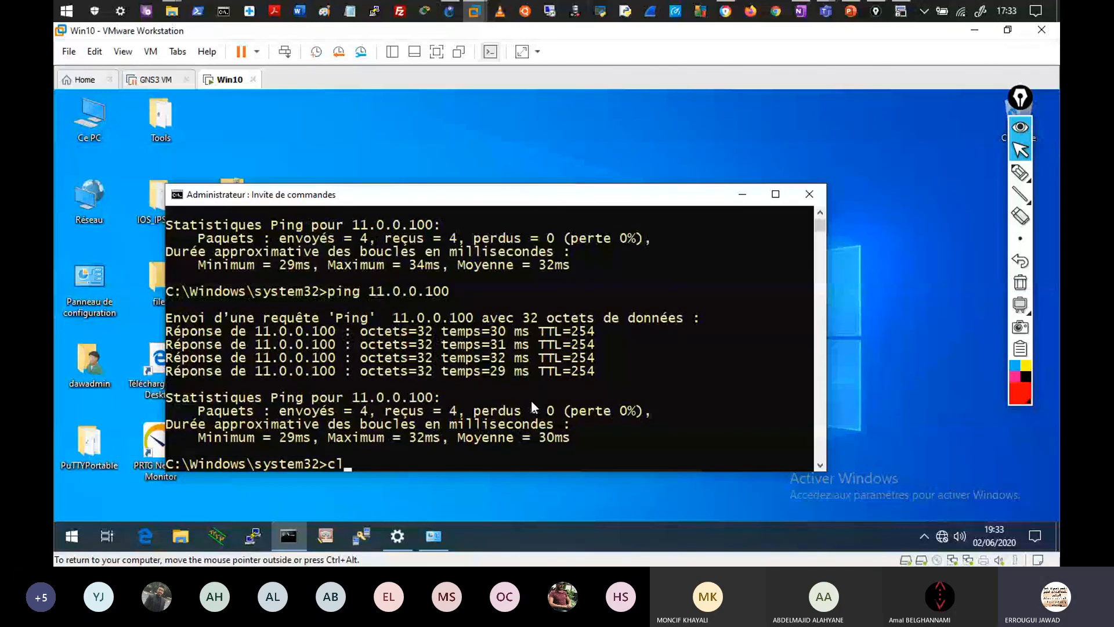
{"action": "type", "text": "s"}
{"action": "key", "text": "Return"}
{"action": "type", "text": "ping"}
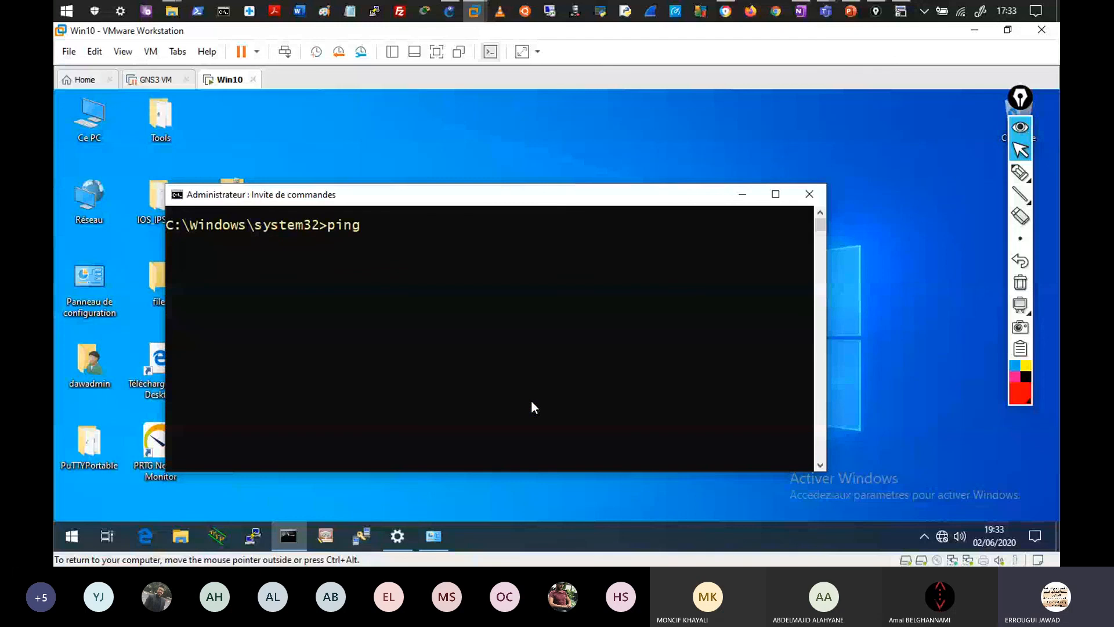
{"action": "type", "text": " 1"}
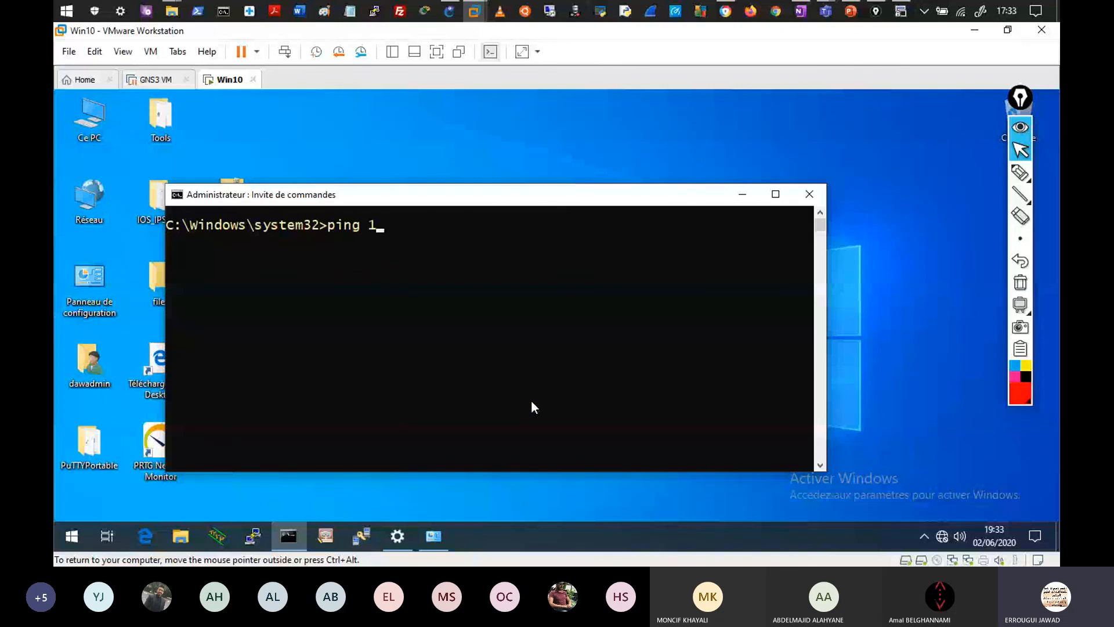
{"action": "type", "text": "1.0.0.100"}
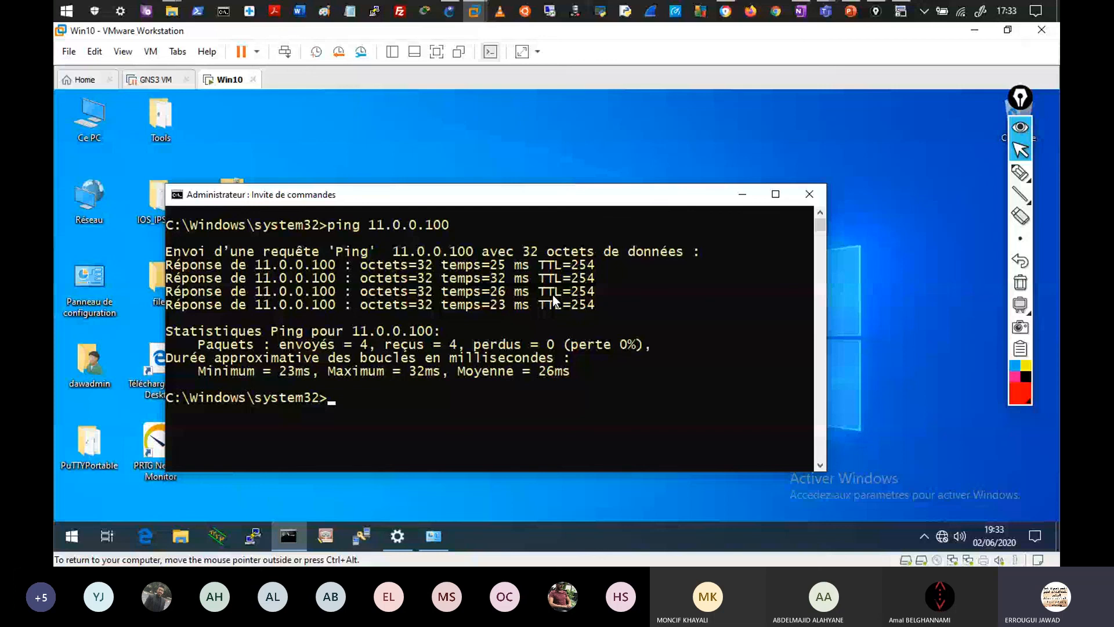
{"action": "left_click", "coordinate": [974, 31]}
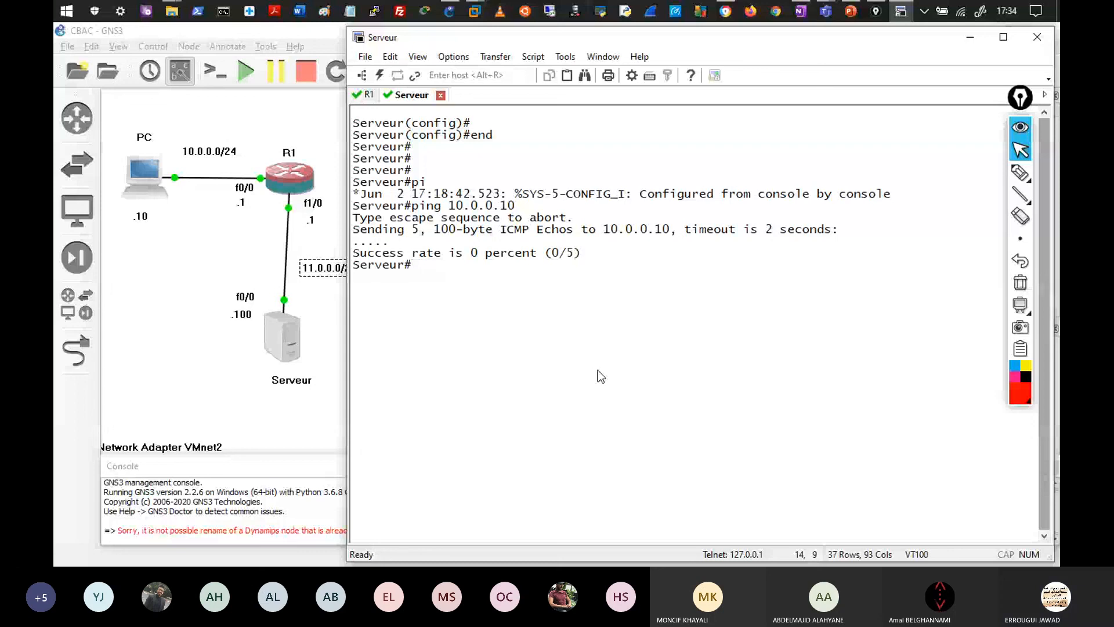
{"action": "mouse_move", "coordinate": [829, 22]}
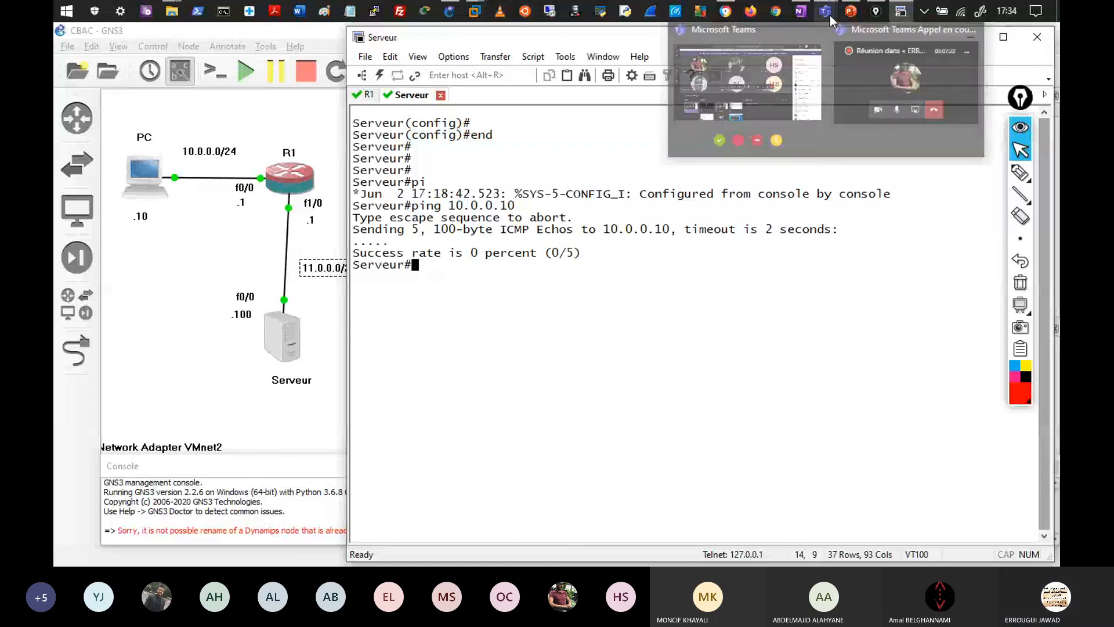